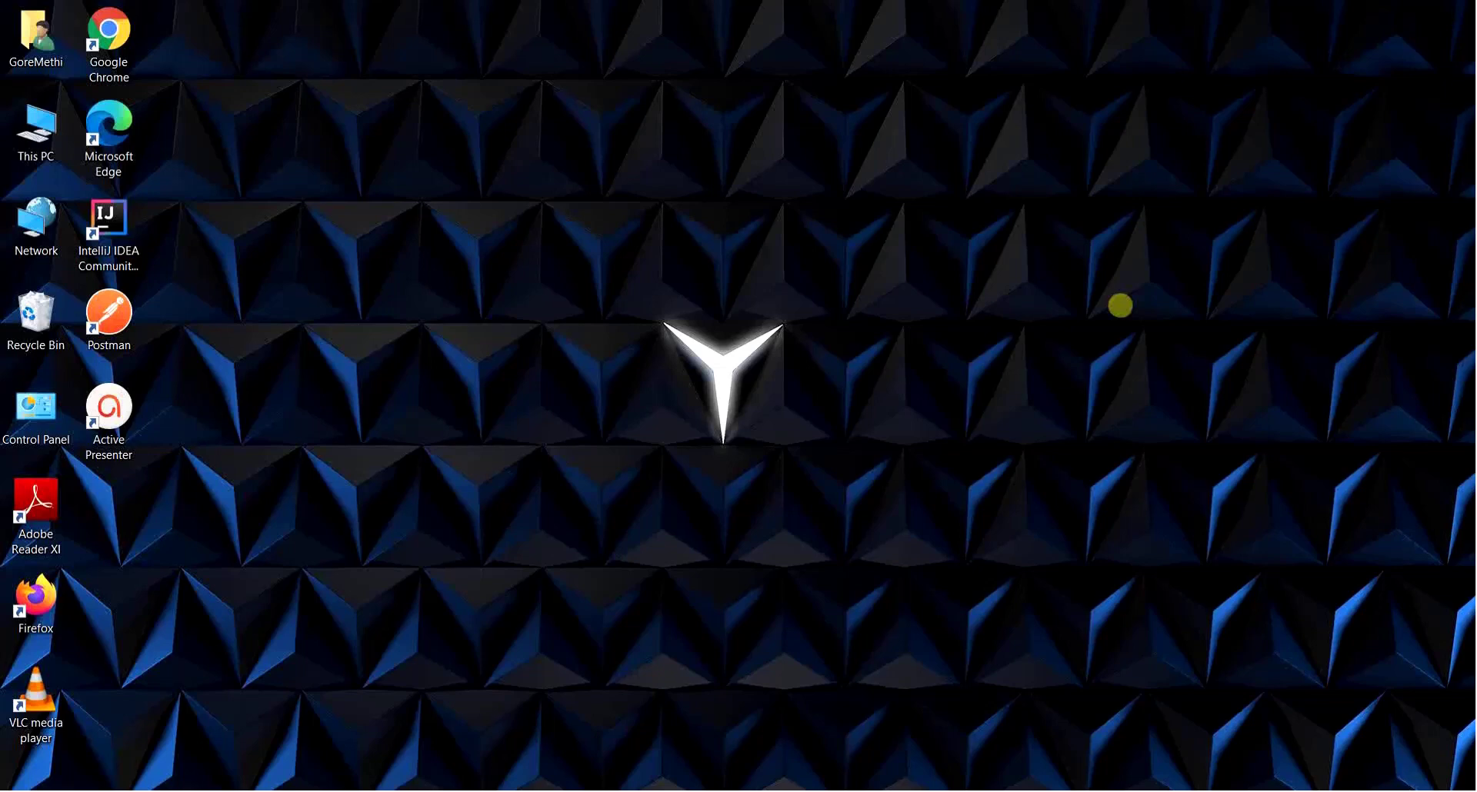
# Open Command Prompt and run java -version and javac -version; both are 'not recognized'.
pyautogui.press('super')
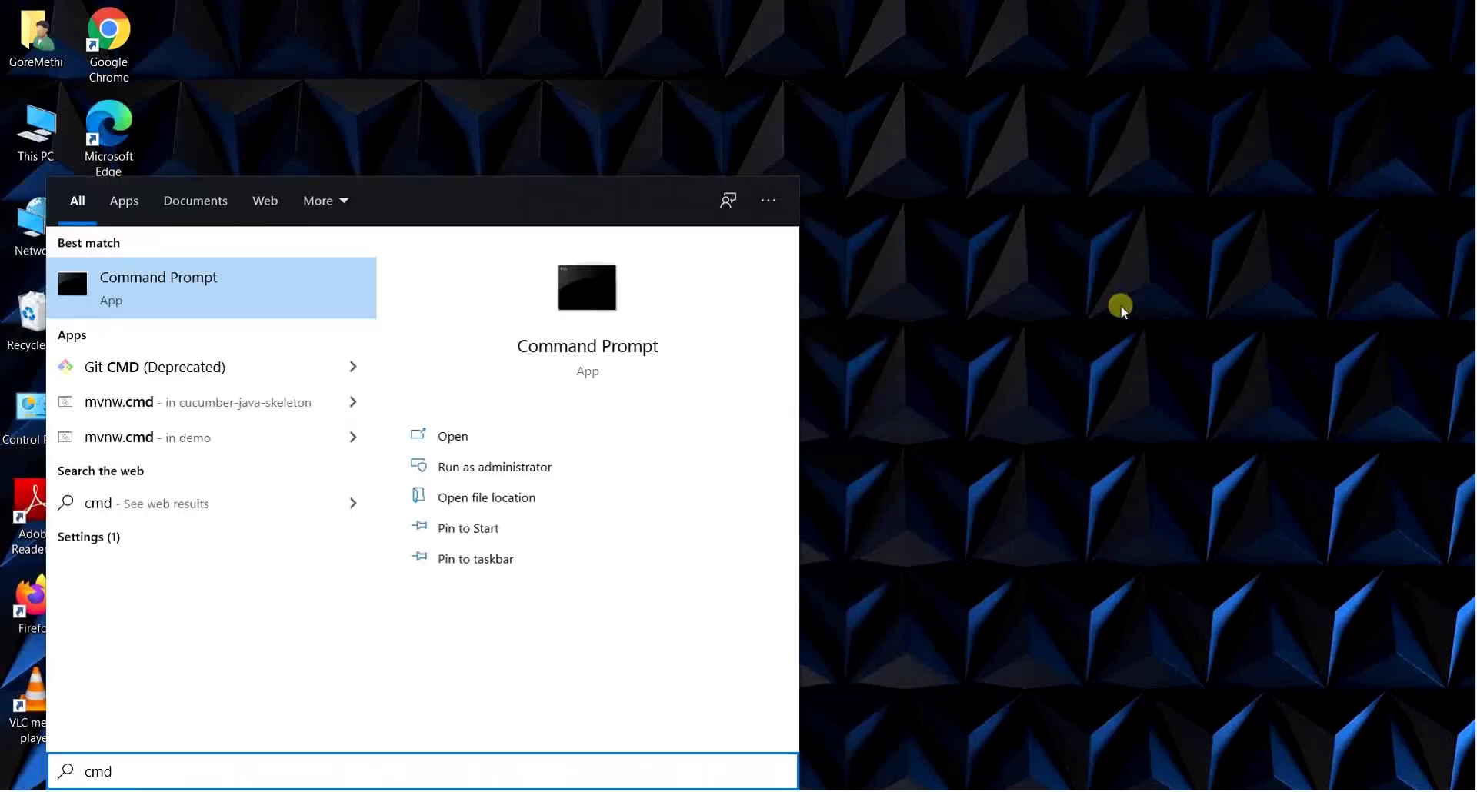
pyautogui.press('Return')
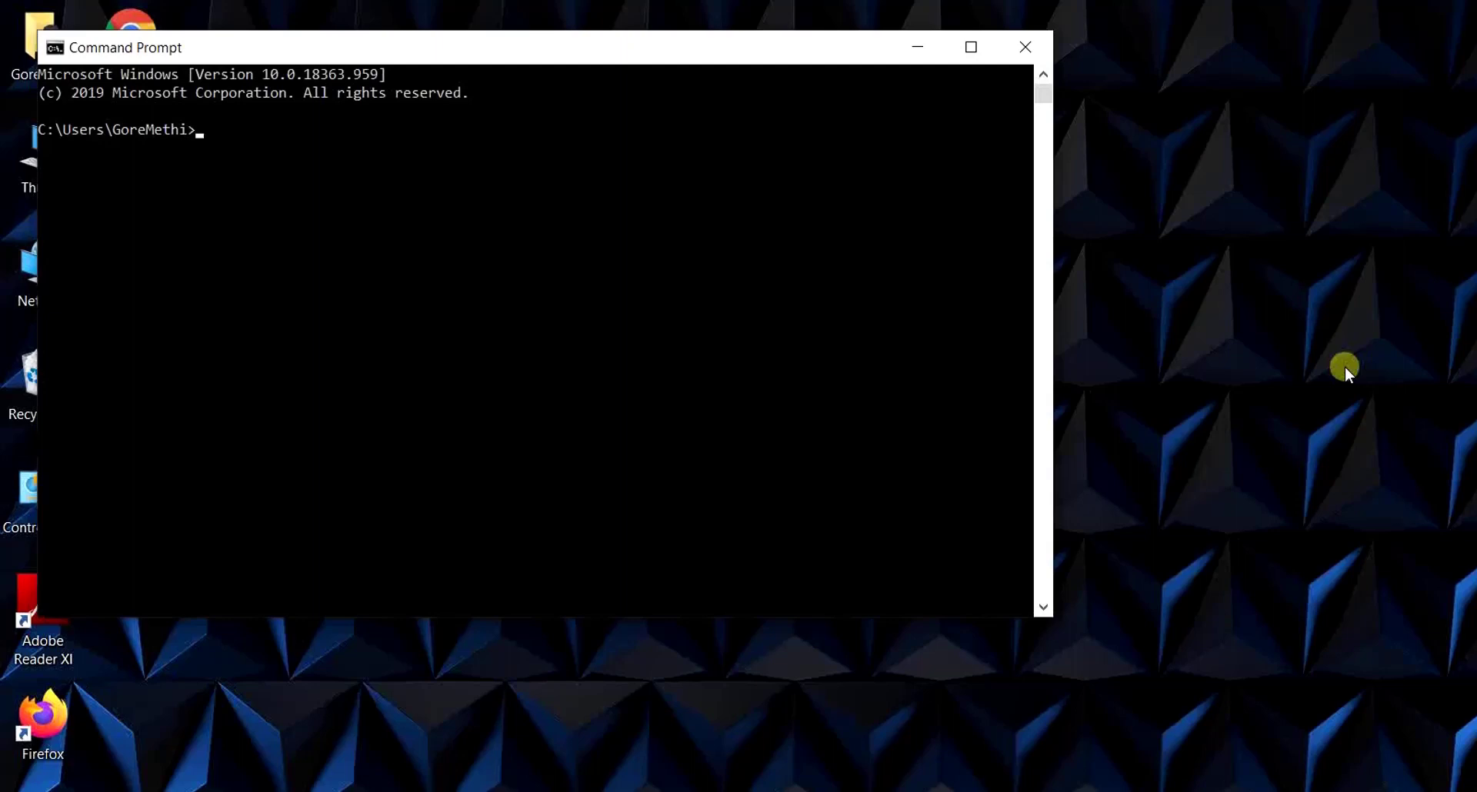
pyautogui.write('java -version')
pyautogui.press('Return')
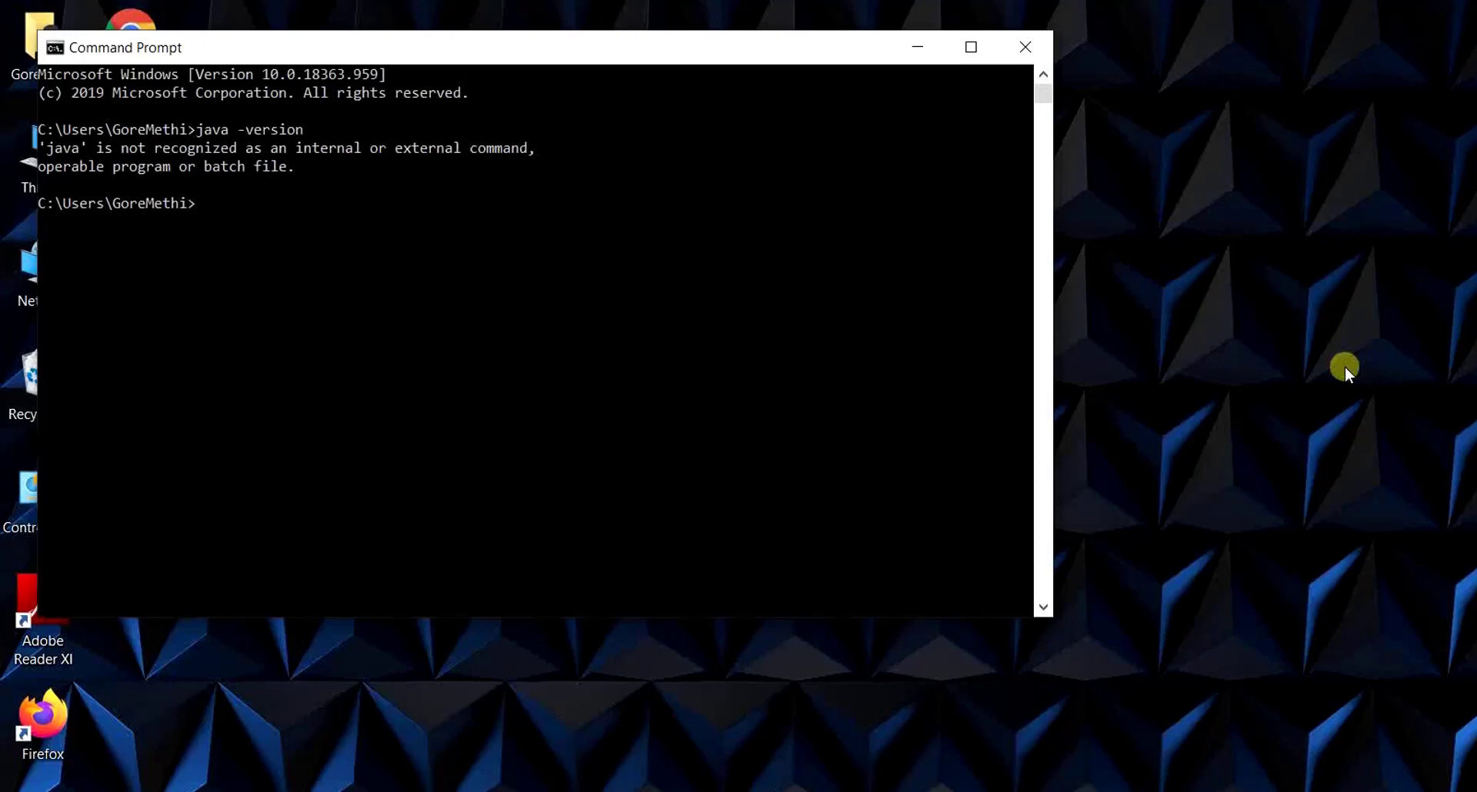
pyautogui.write('javac -version')
pyautogui.press('Return')
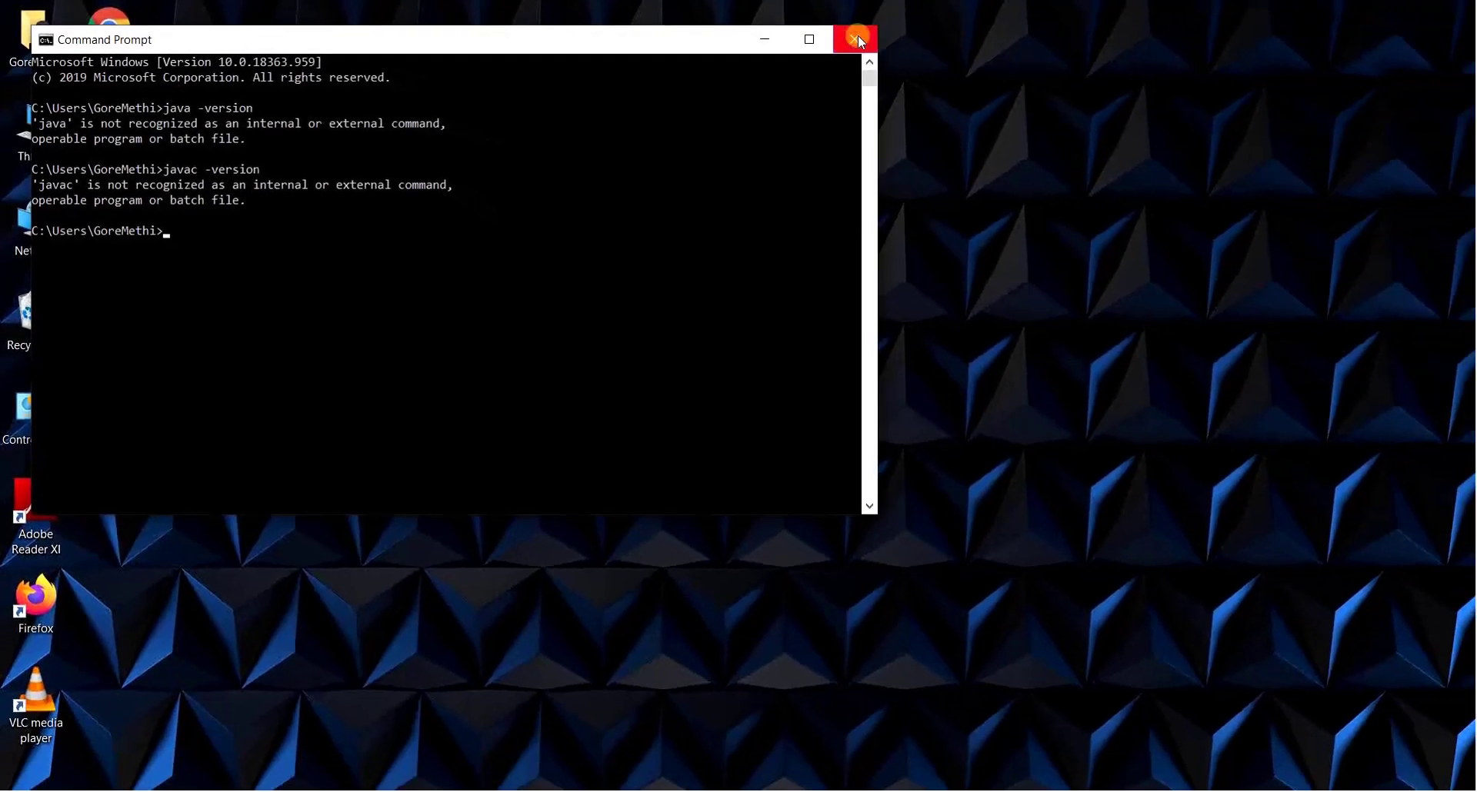
# Close Command Prompt and search Firefox for 'java jdk download'.
pyautogui.click(1024, 46)
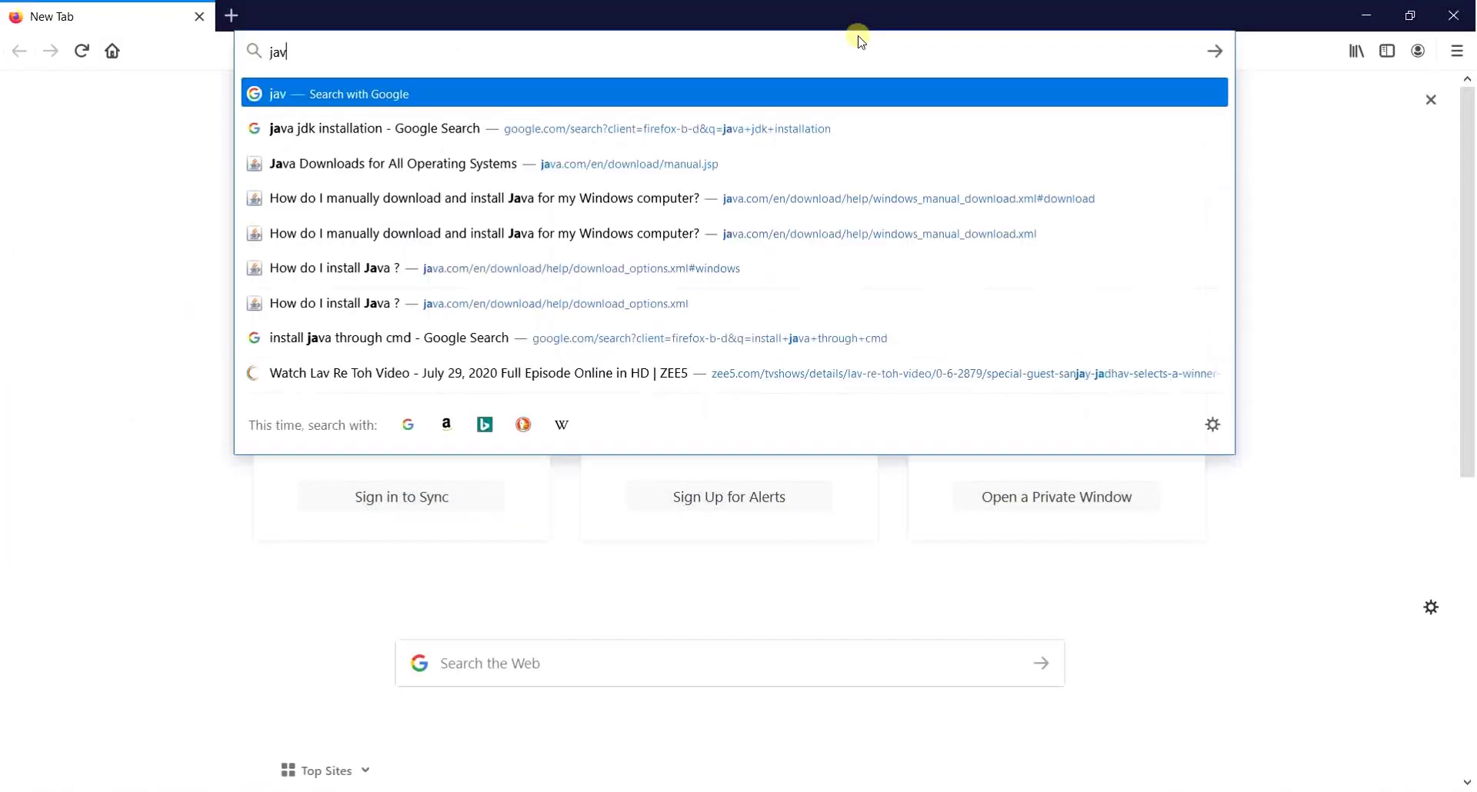
pyautogui.write(' jdk dow')
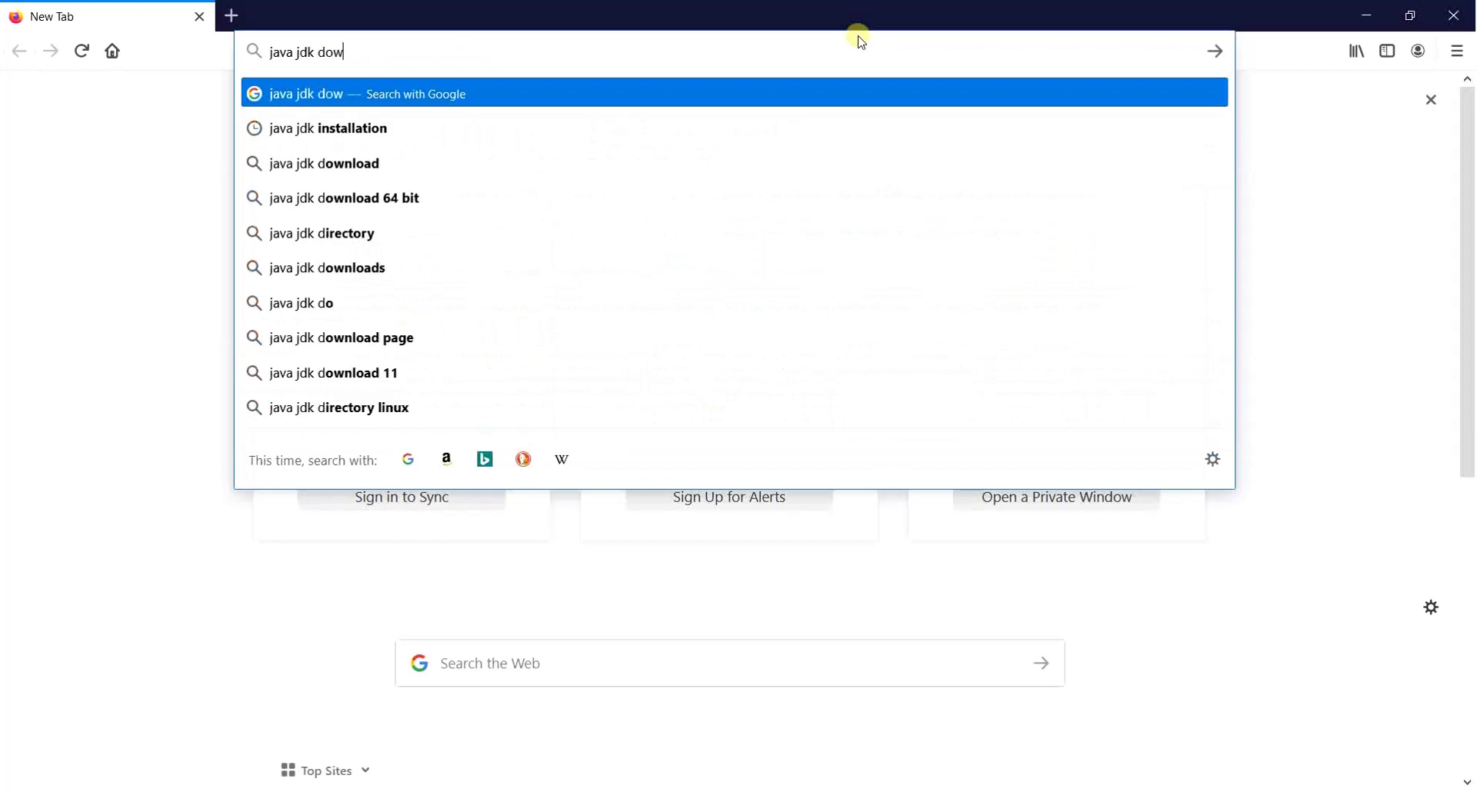
pyautogui.write('nload')
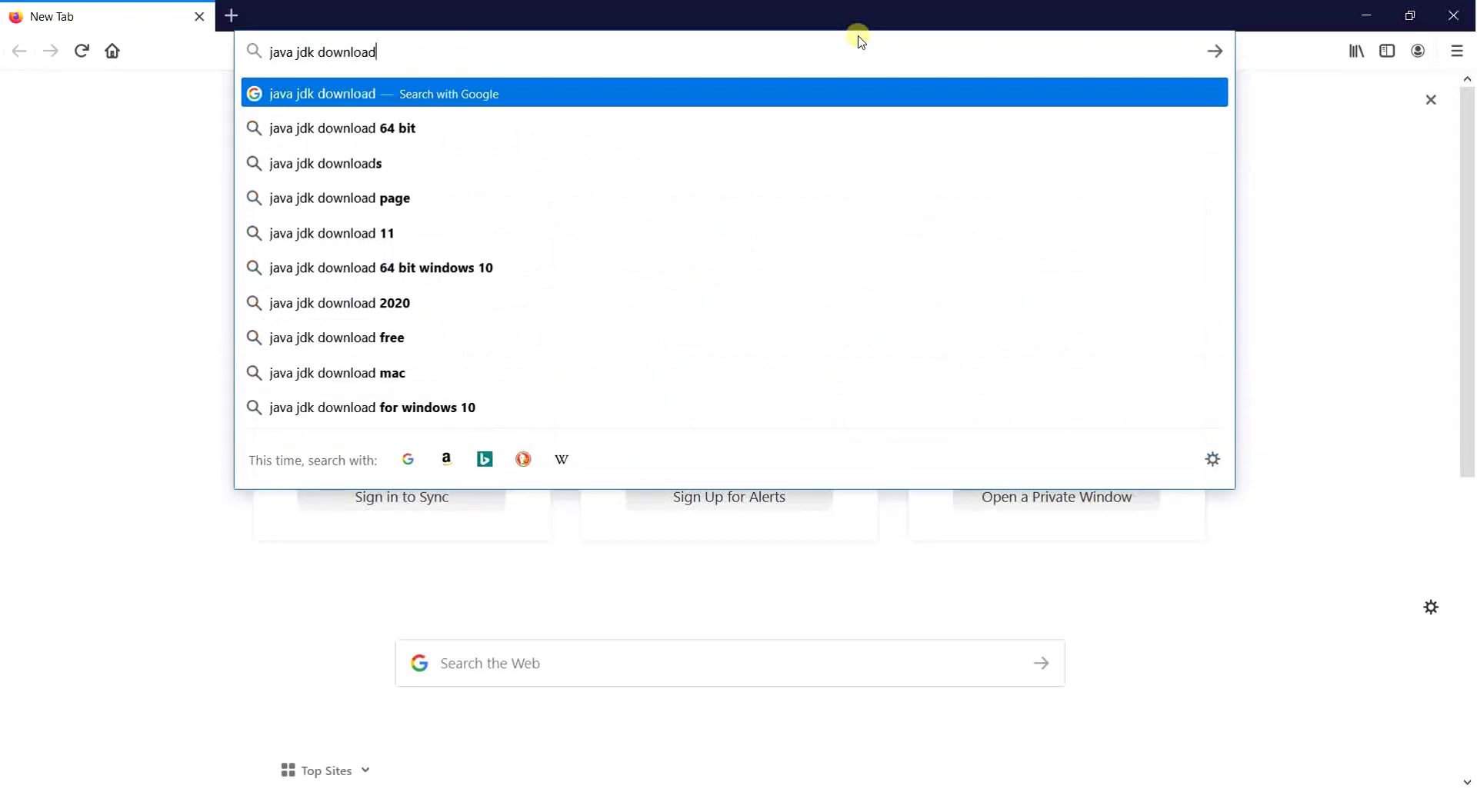
pyautogui.press('Return')
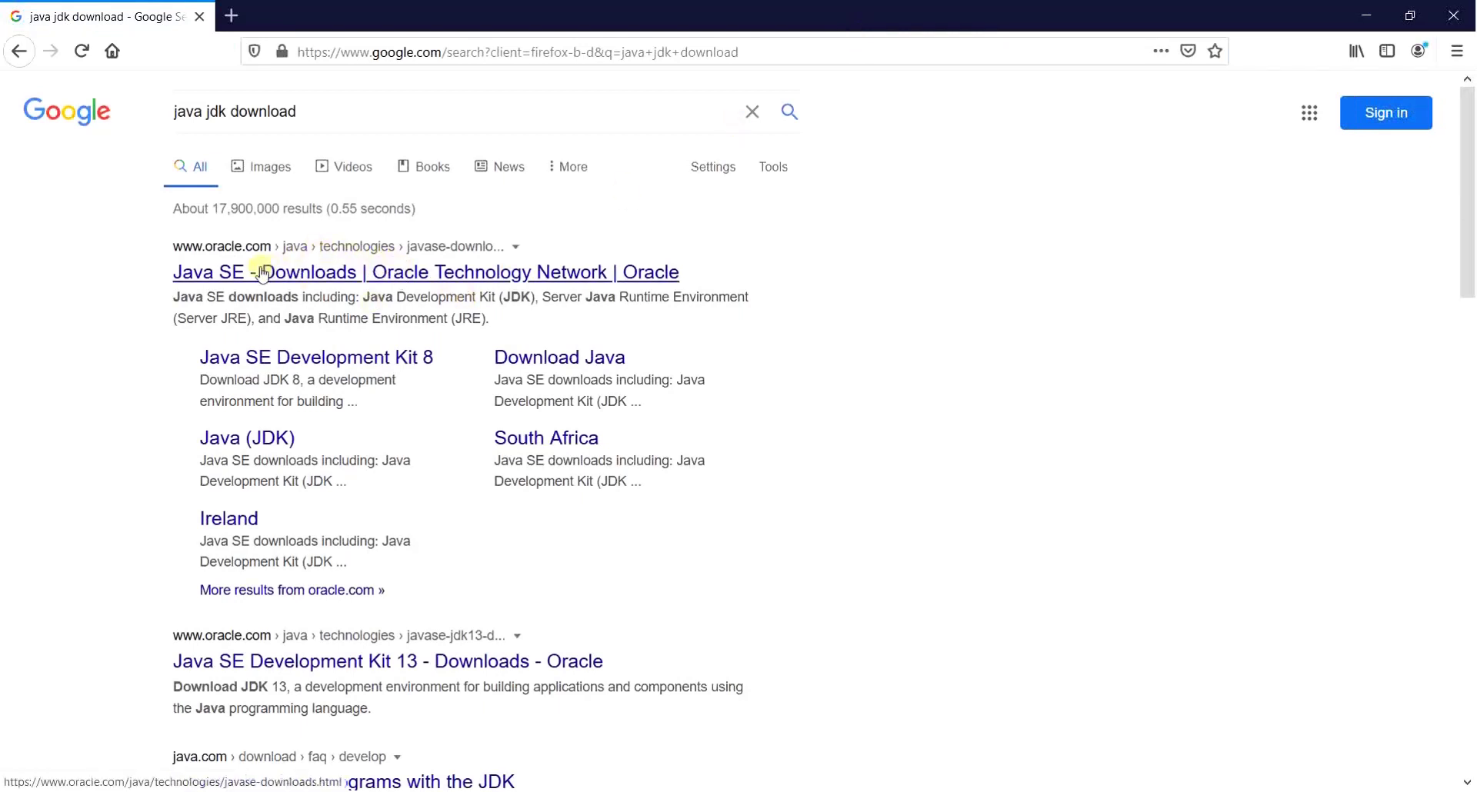
# Open the Oracle Java SE Downloads result and look over its Java SE 14.0.2 listing.
pyautogui.click(360, 274)
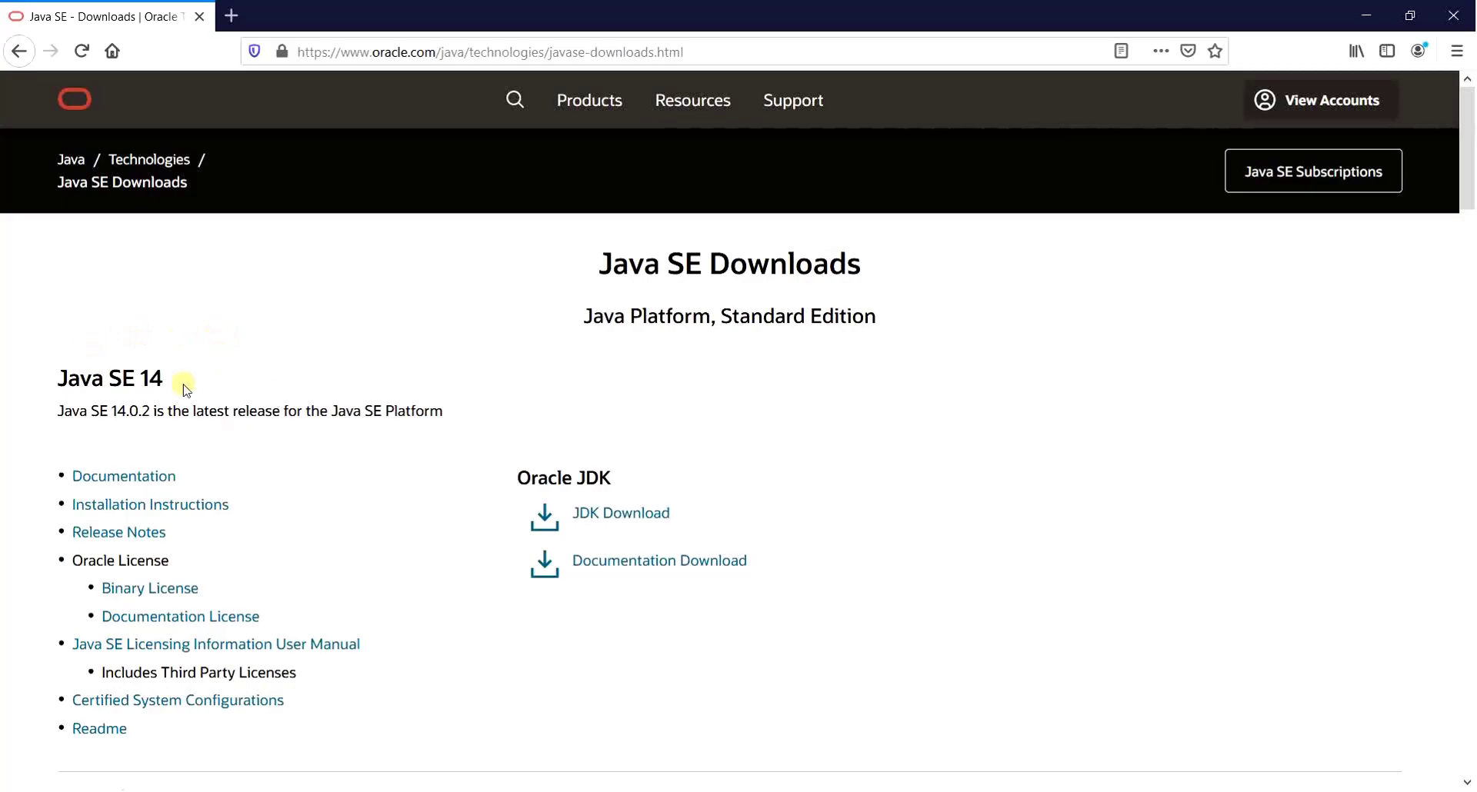
pyautogui.scroll(-8, 296, 459)
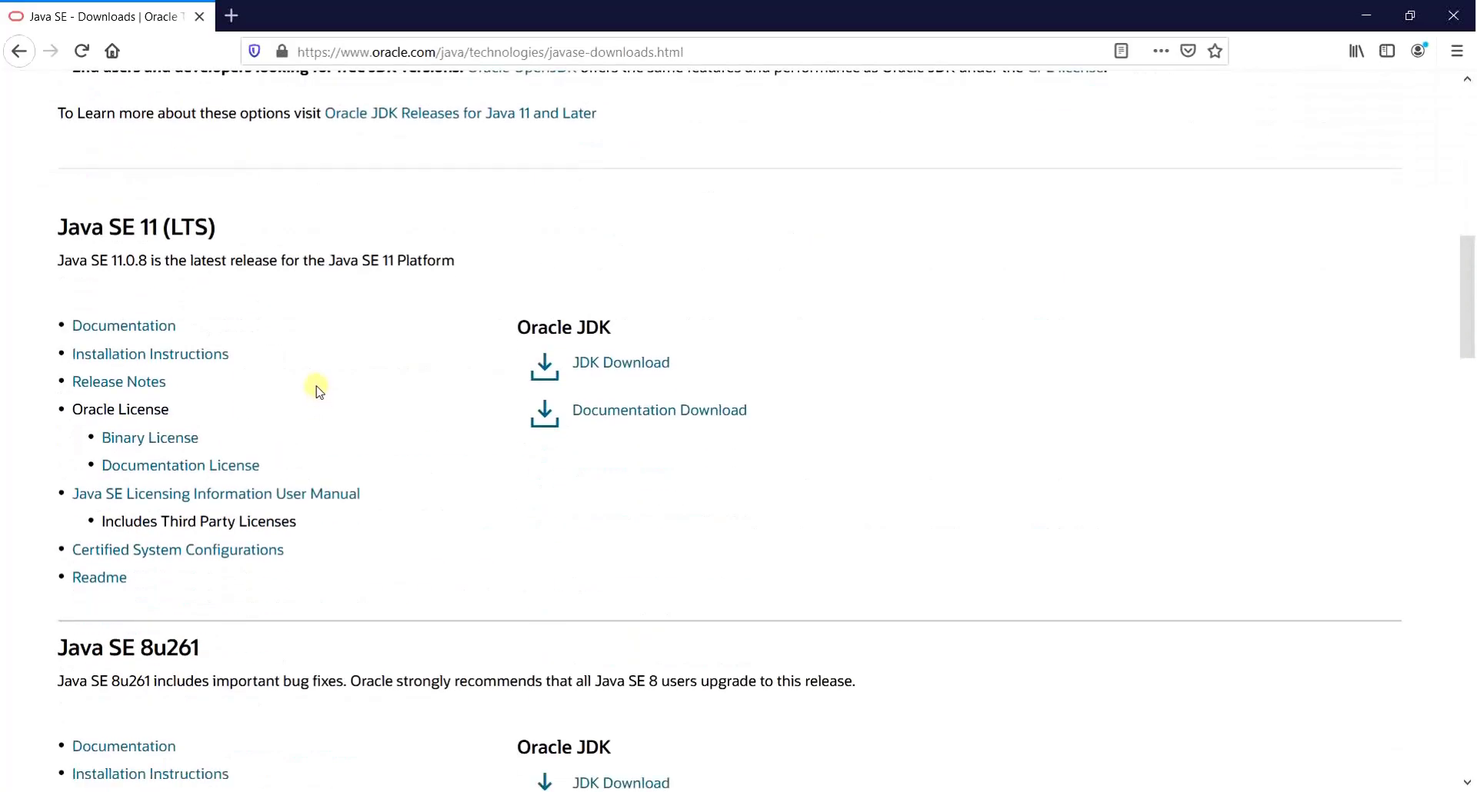
pyautogui.scroll(-5, 319, 391)
pyautogui.scroll(4, 319, 391)
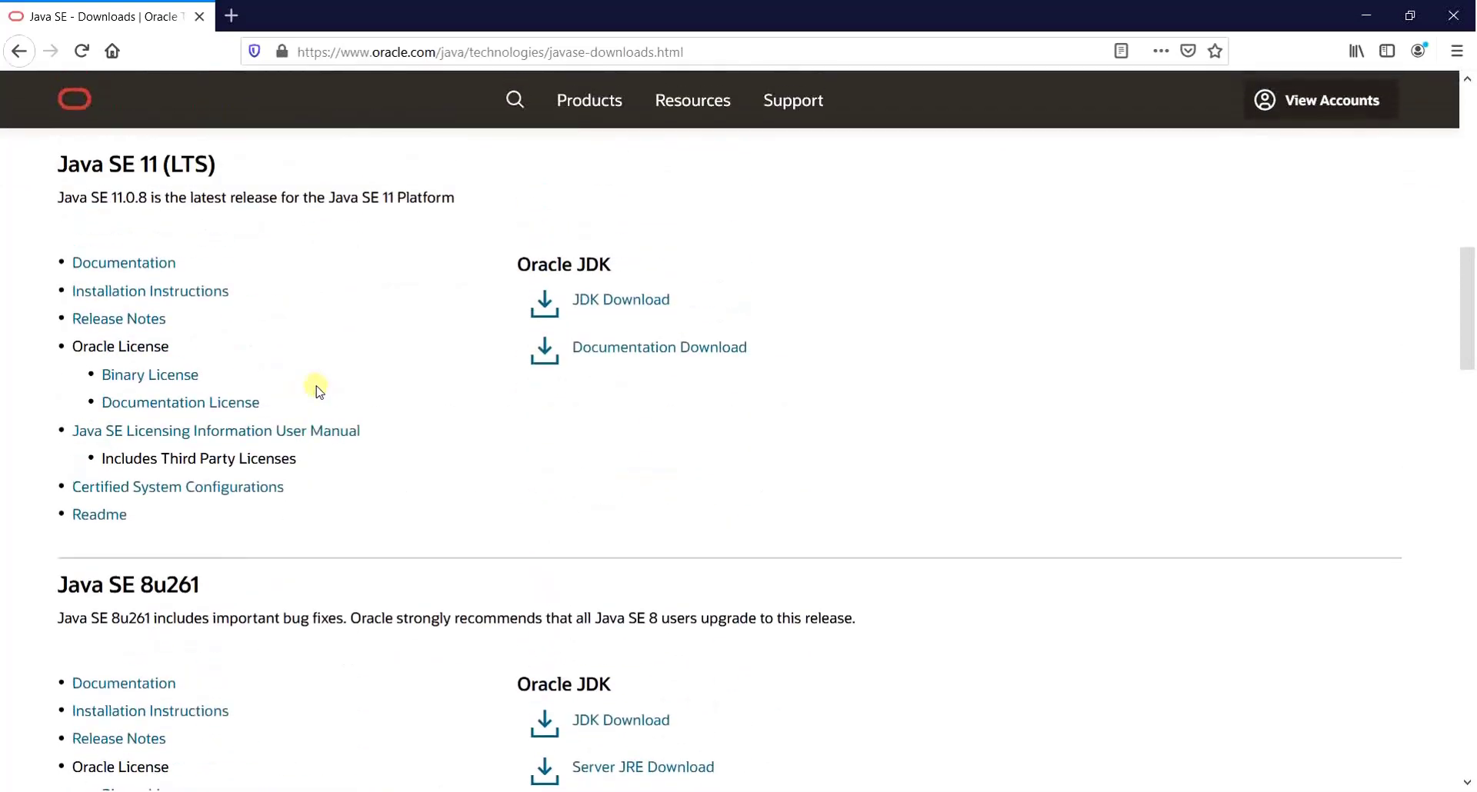
pyautogui.scroll(5, 319, 390)
pyautogui.scroll(1, 320, 391)
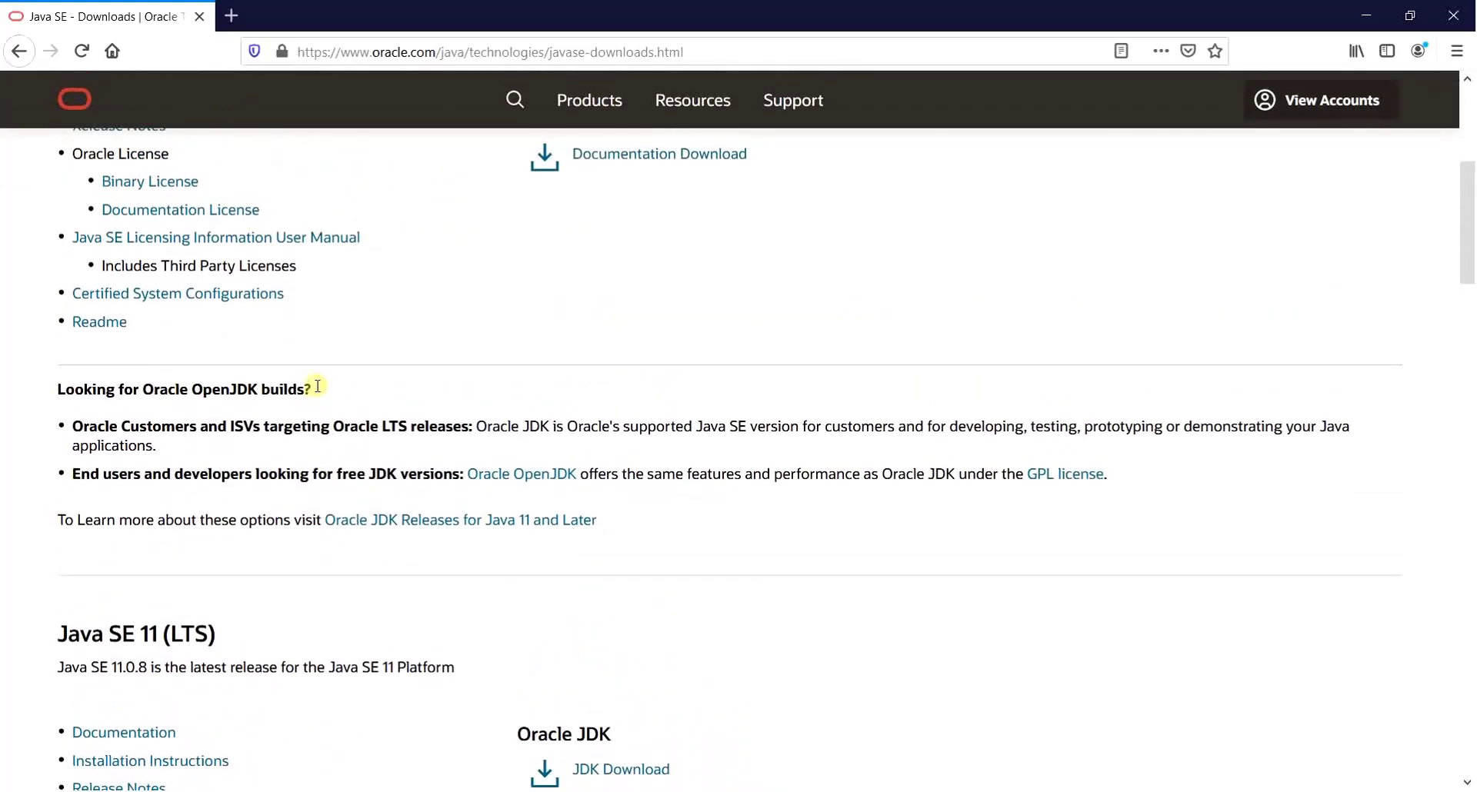
pyautogui.scroll(5, 318, 386)
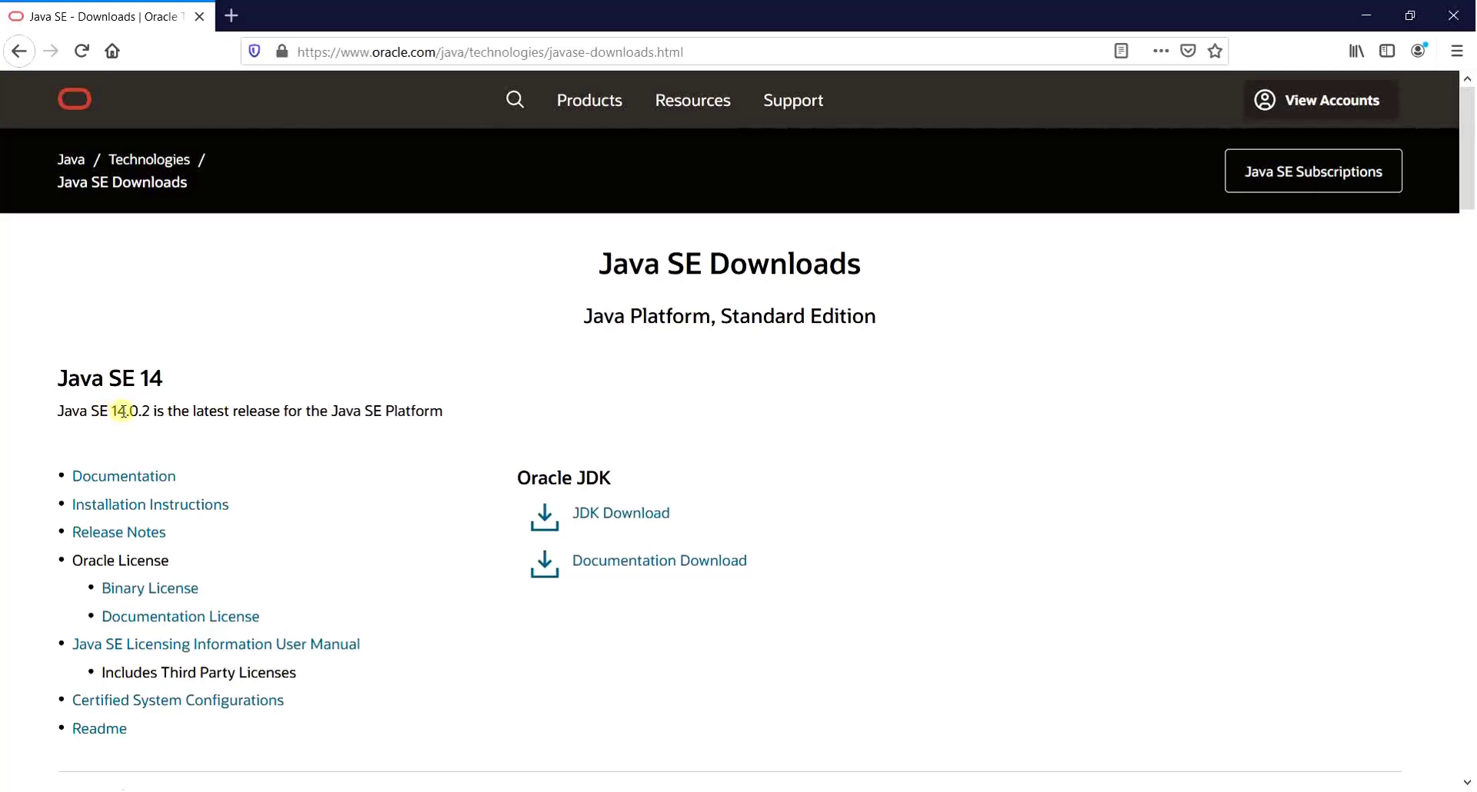
# Open the JDK 14 downloads page and scroll to the jdk-14.0.2_windows-x64_bin.exe installer.
pyautogui.click(602, 516)
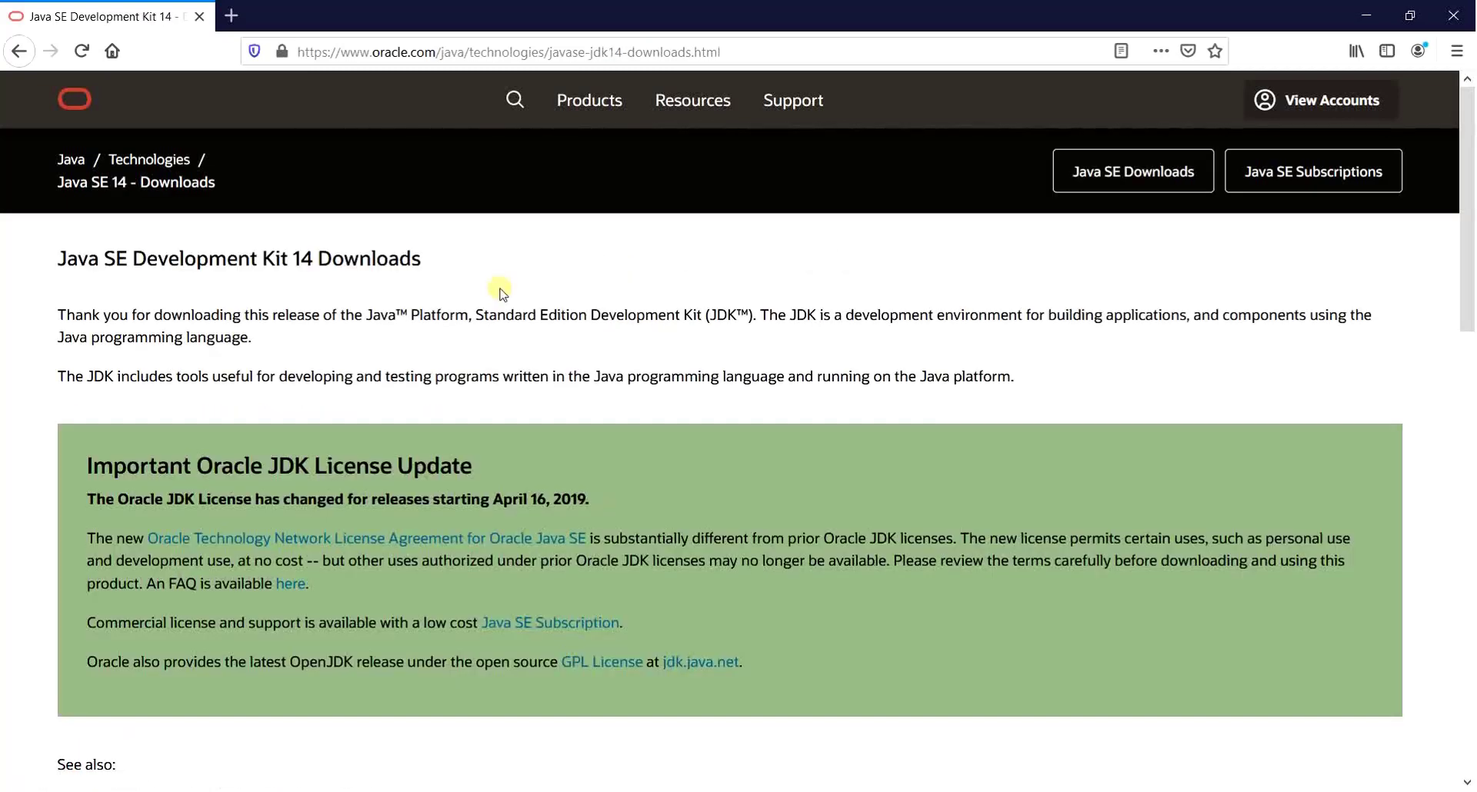
pyautogui.scroll(-10, 500, 292)
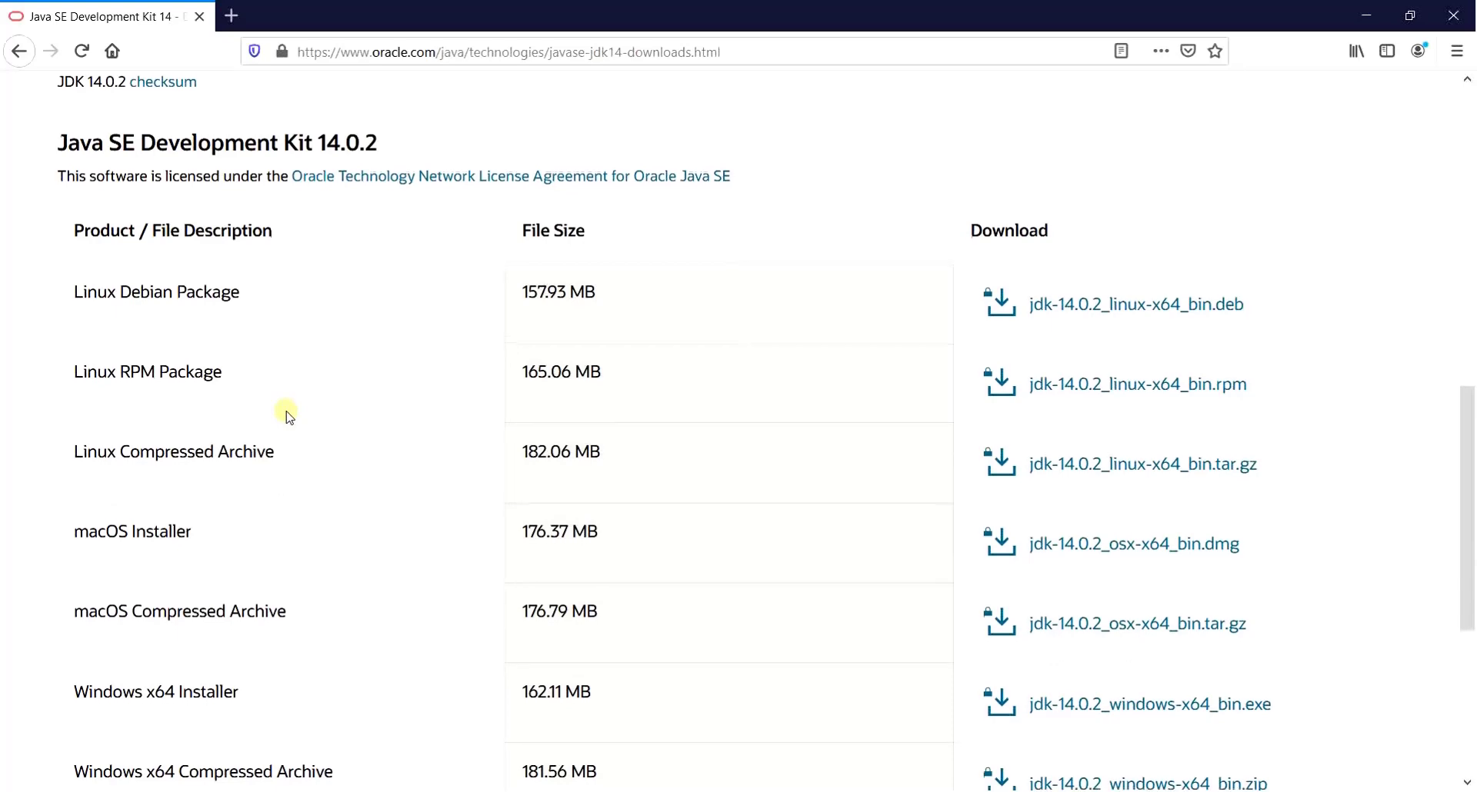
pyautogui.scroll(-2, 289, 417)
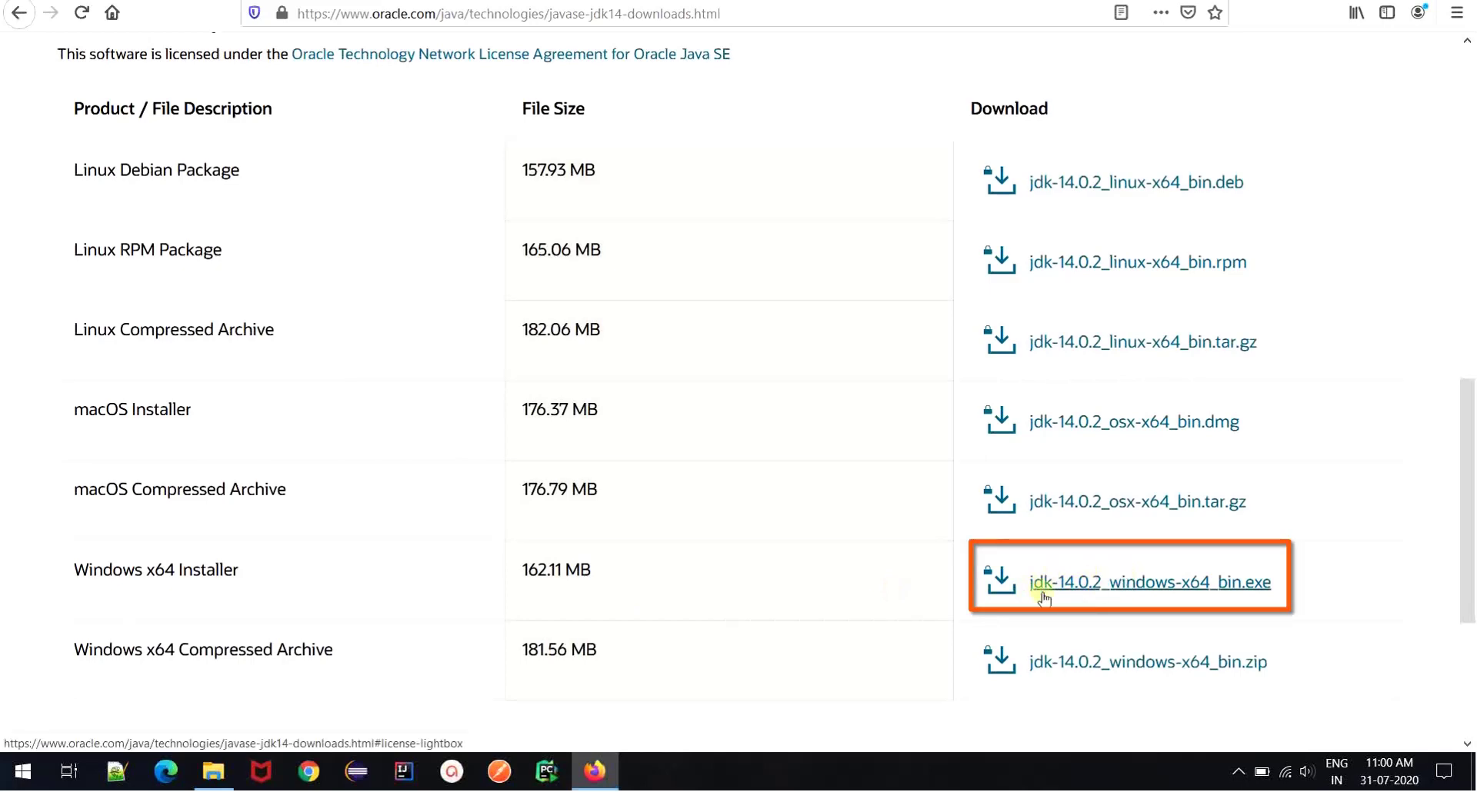
# Accept the Oracle license, save jdk-14.0.2_windows-x64_bin.exe, and launch the downloaded installer.
pyautogui.click(1093, 586)
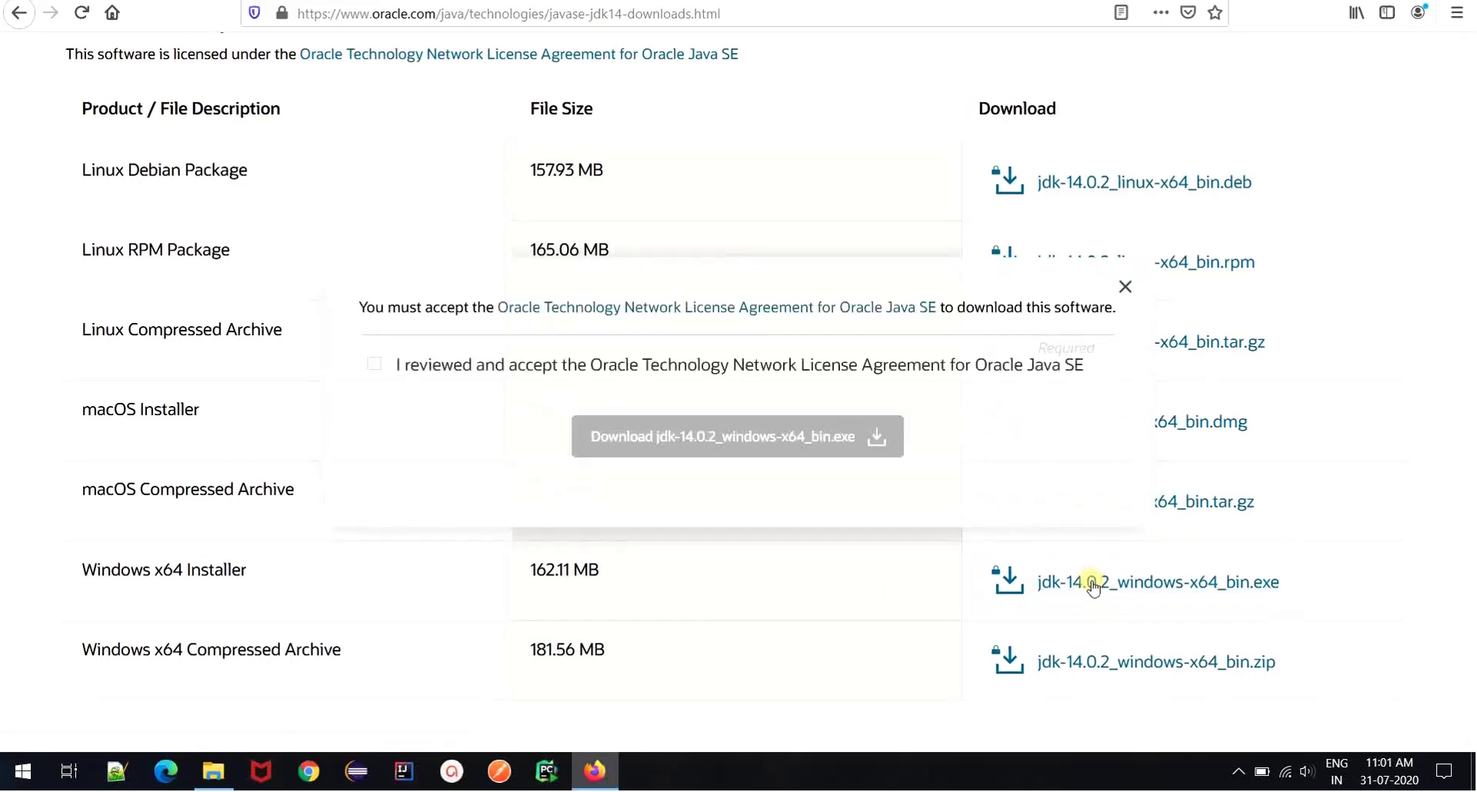
pyautogui.click(375, 364)
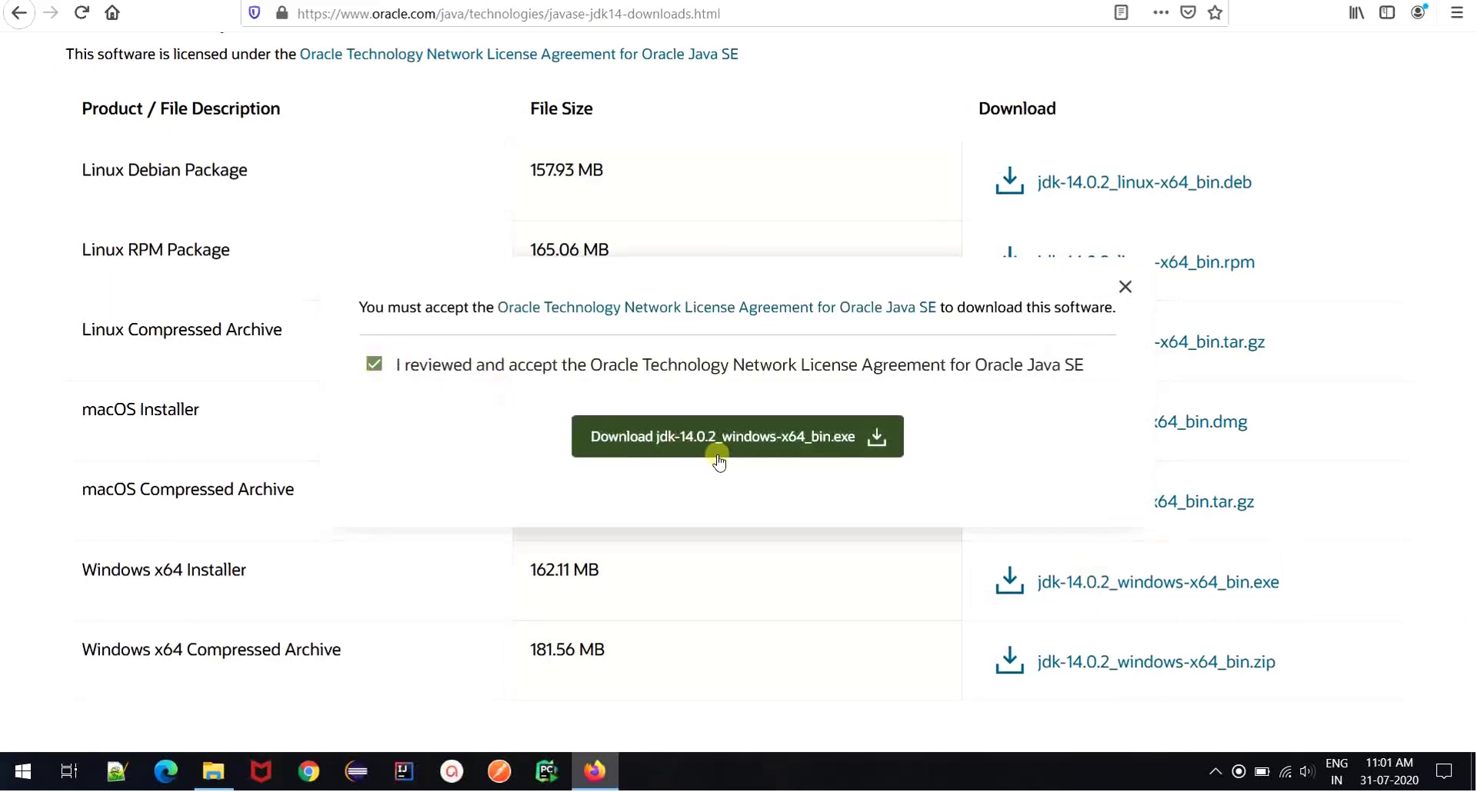
pyautogui.click(747, 439)
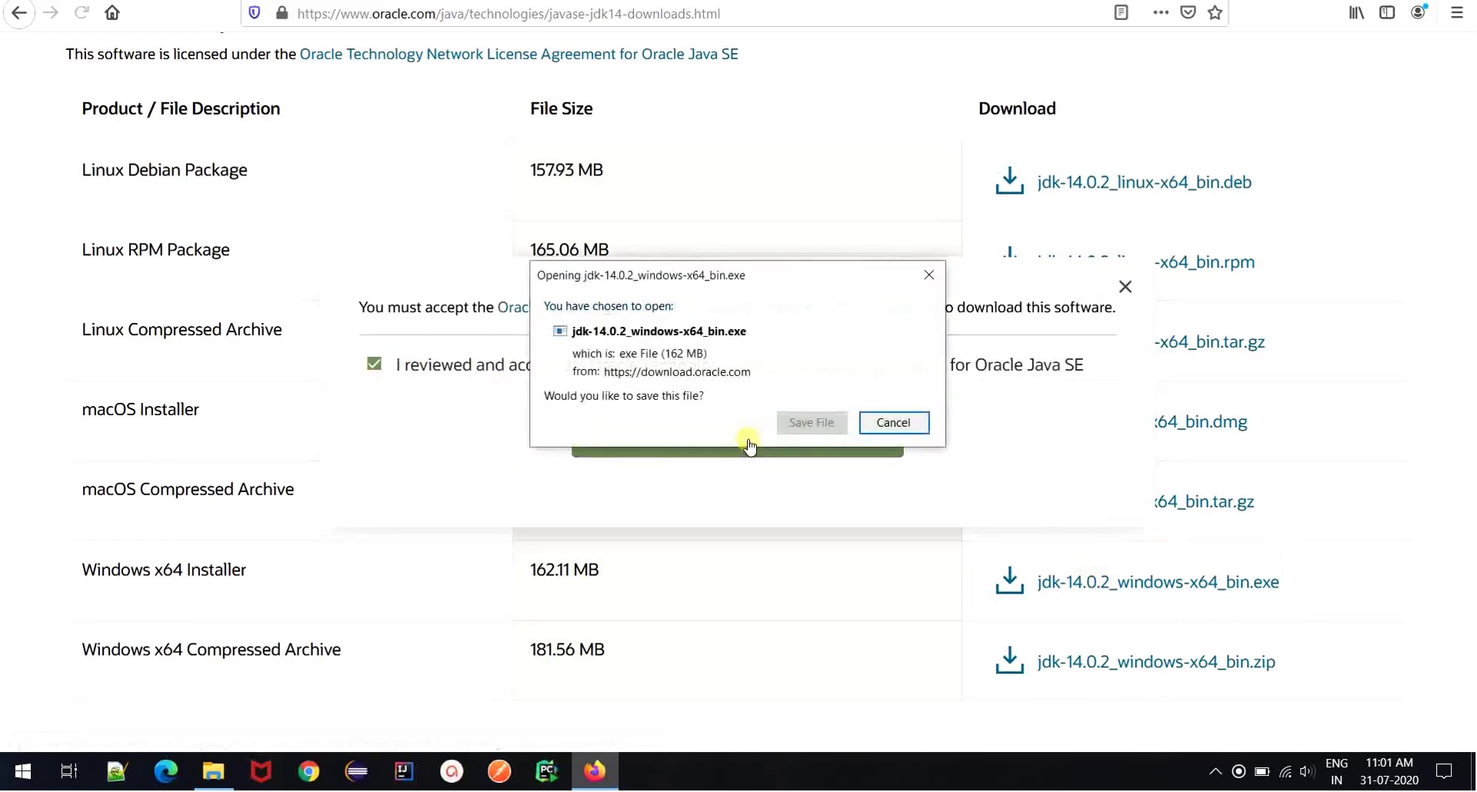
pyautogui.click(811, 423)
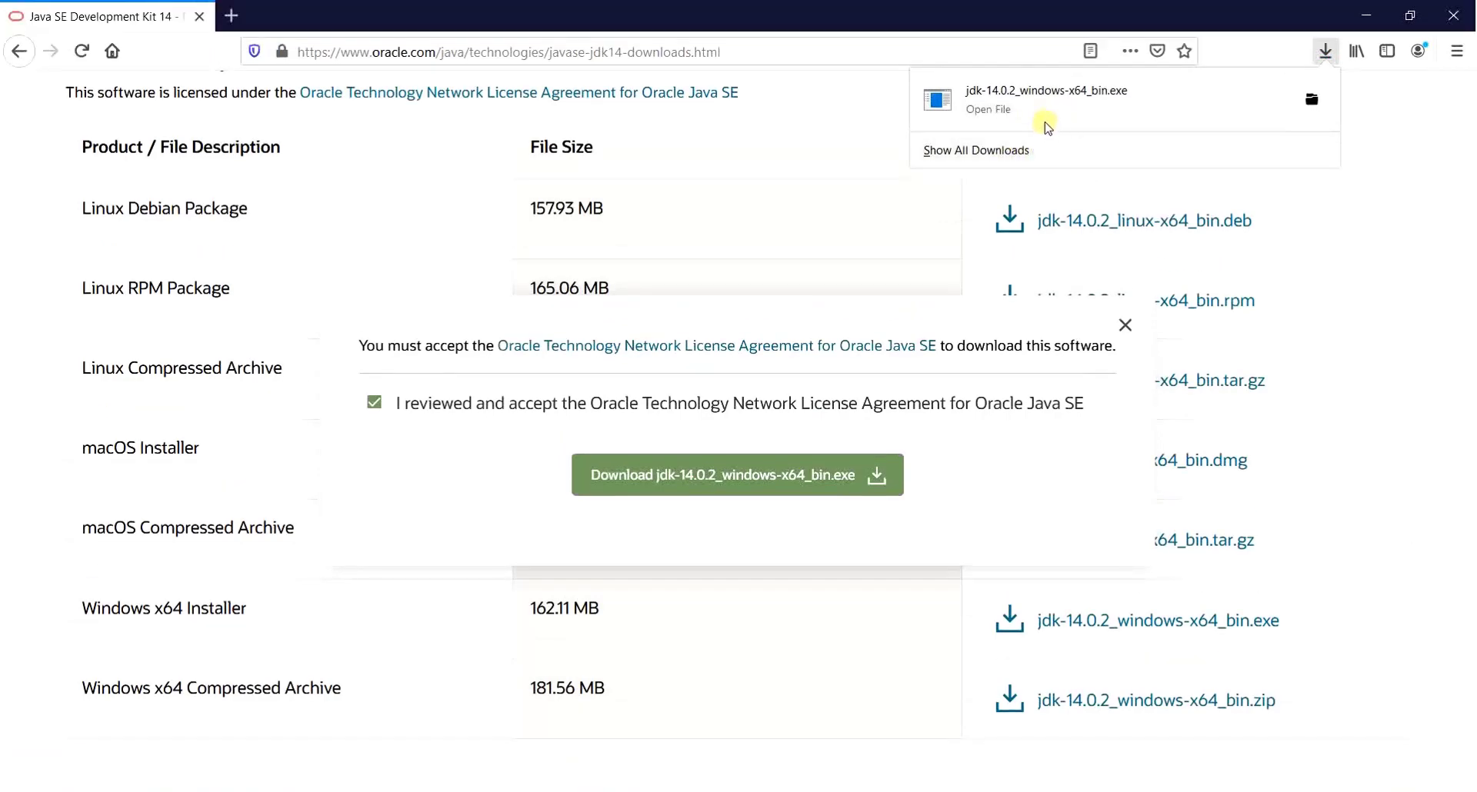
pyautogui.click(994, 114)
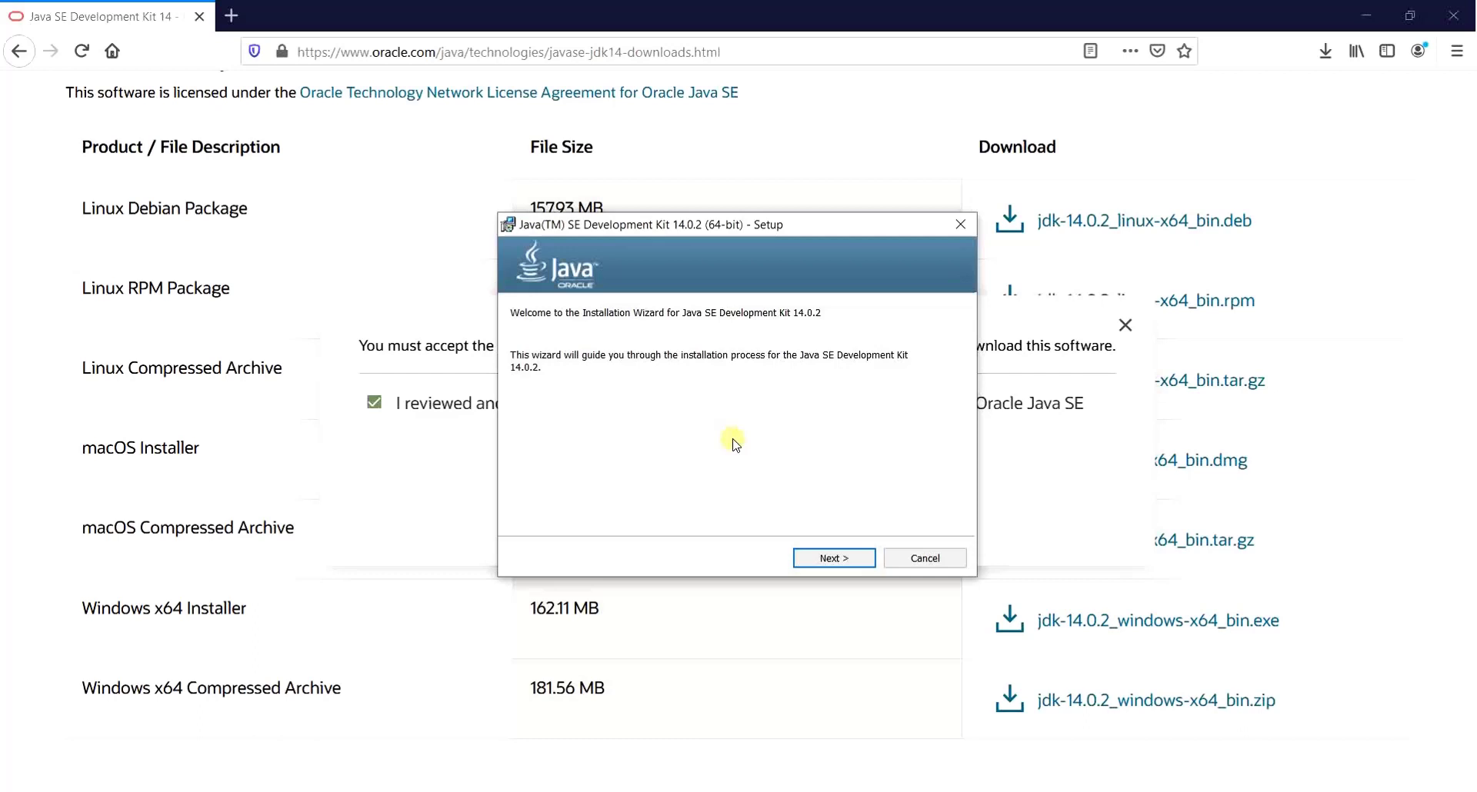
# Install JDK 14.0.2 into the default C:\Program Files\Java\jdk-14.0.2, then close the installer and Firefox.
pyautogui.click(823, 560)
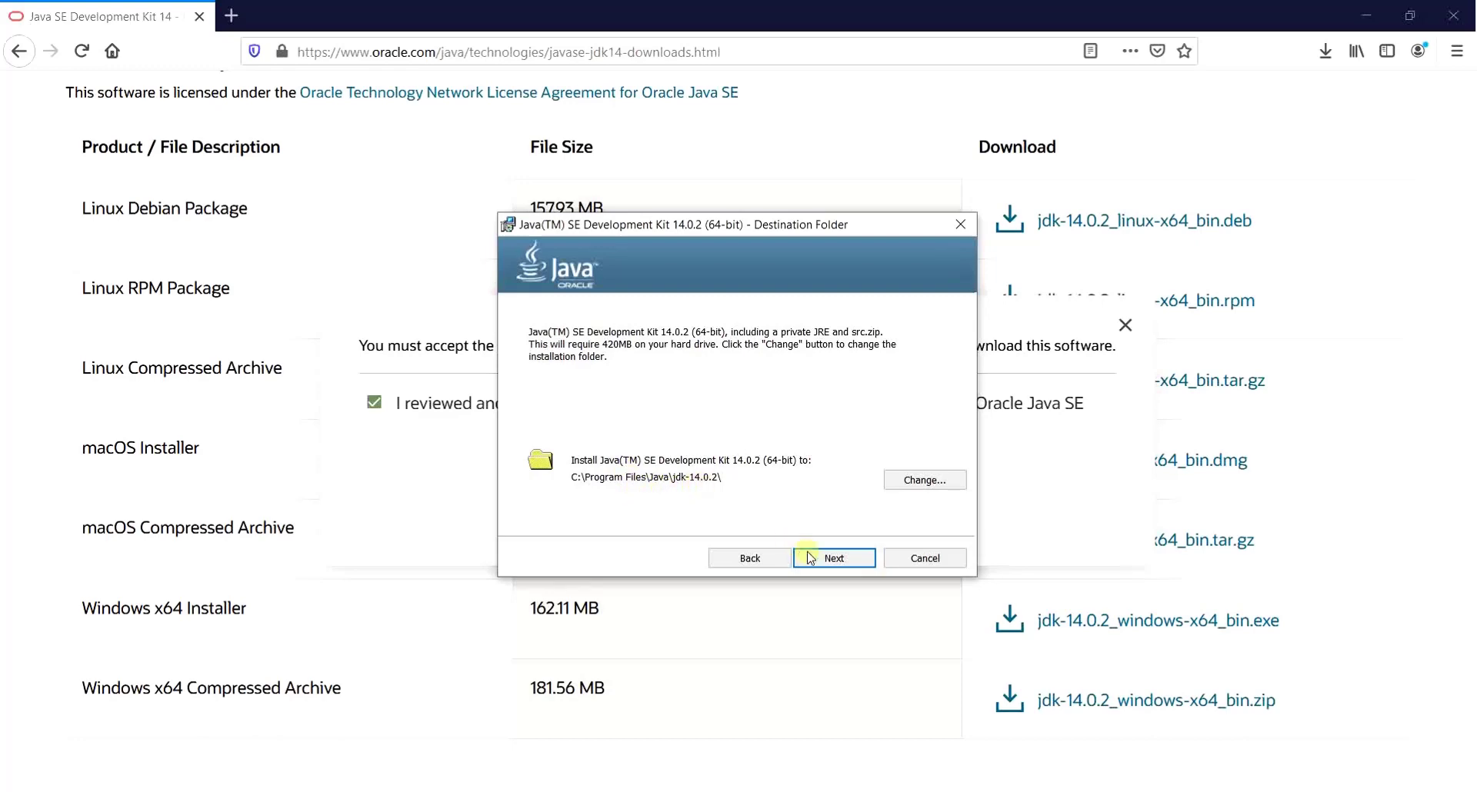
pyautogui.click(830, 558)
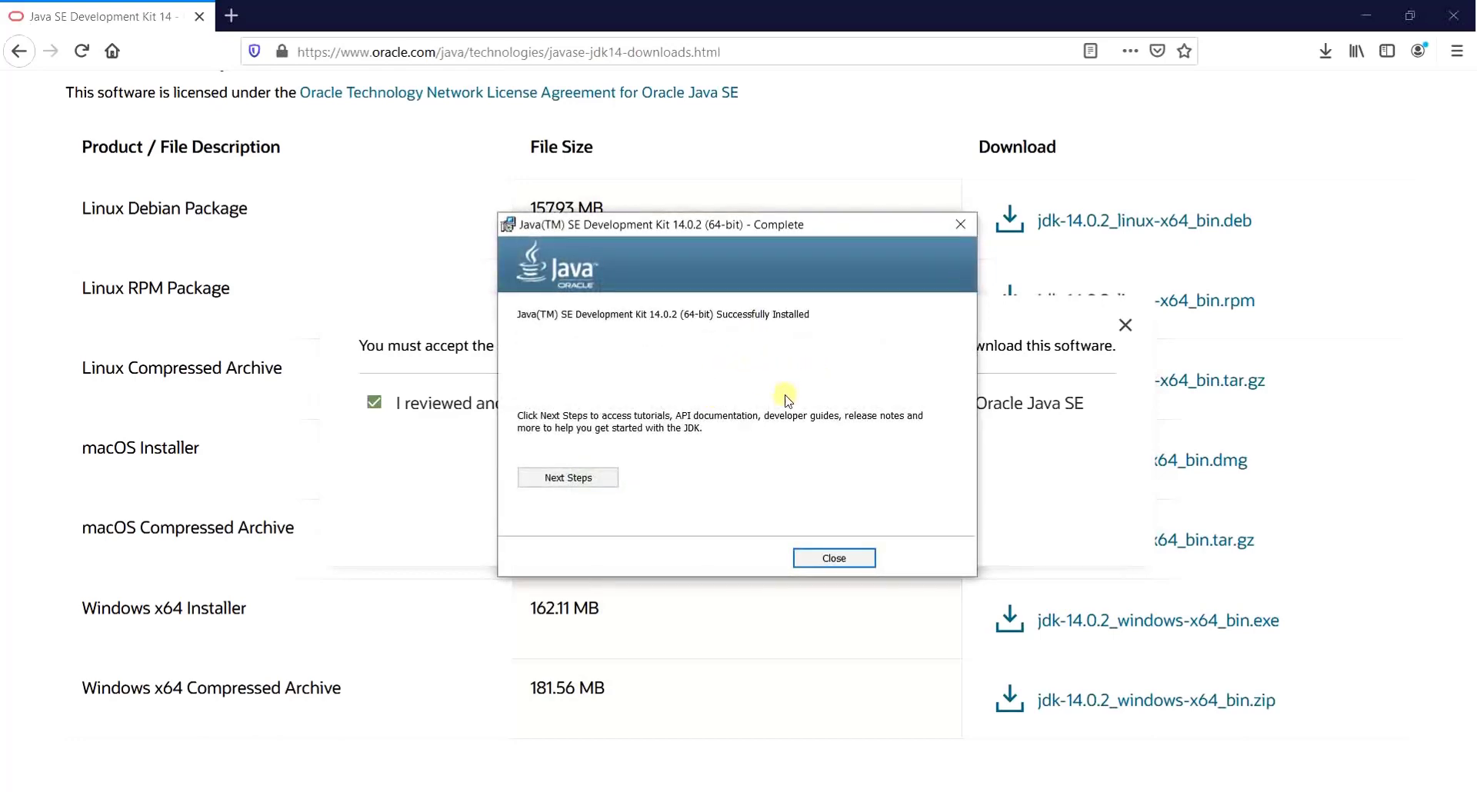
pyautogui.click(833, 558)
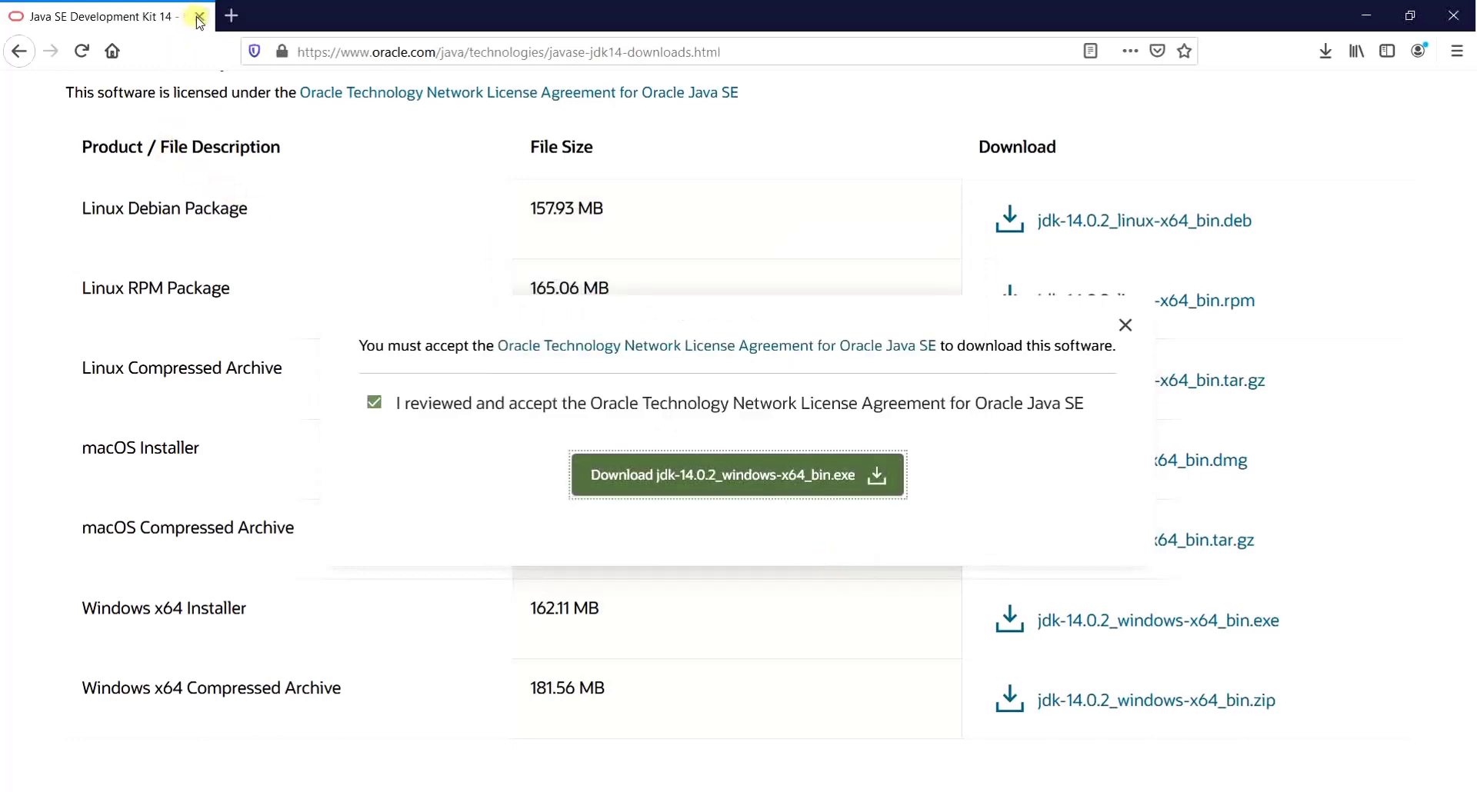
pyautogui.click(199, 17)
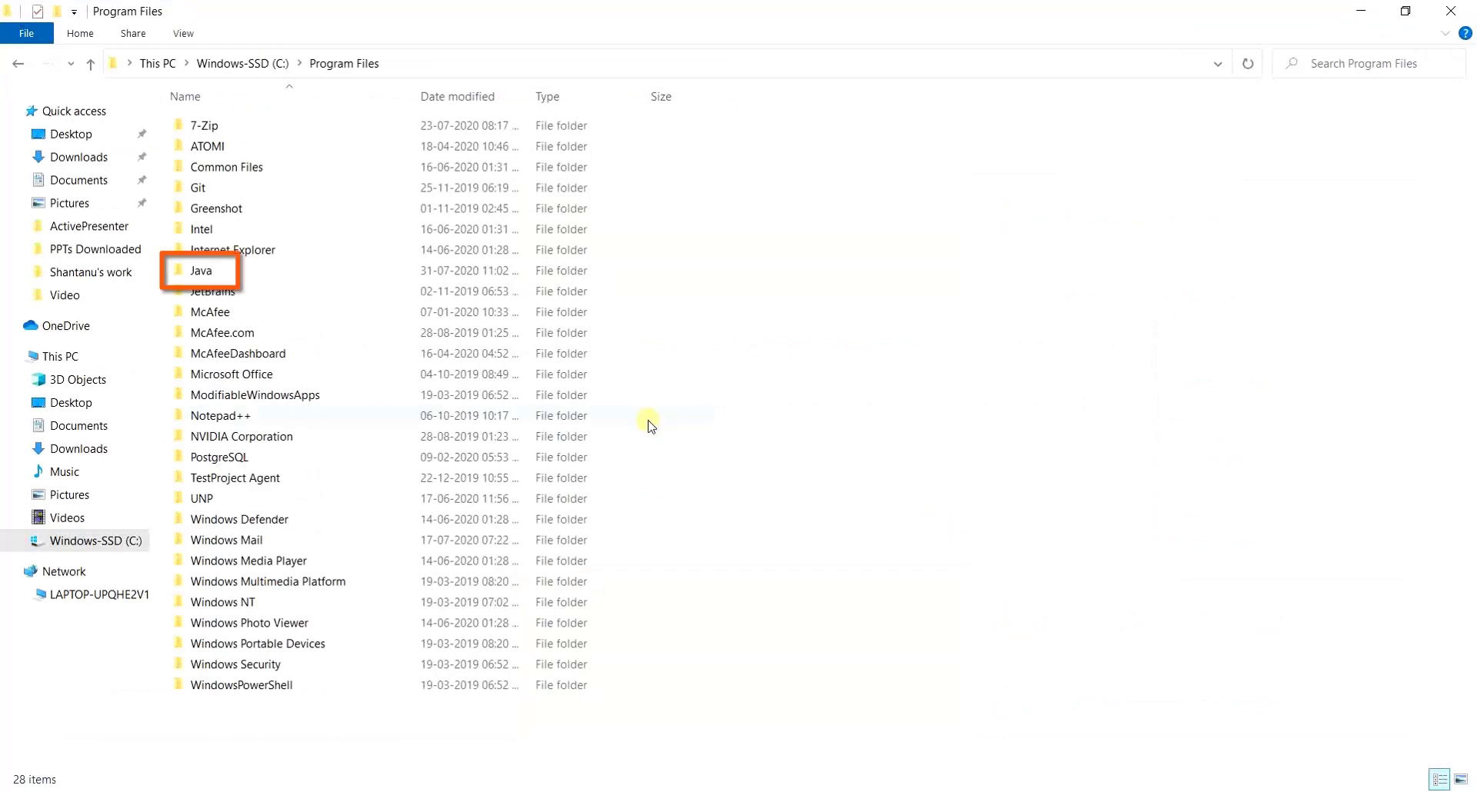
# Go from Program Files into Java\jdk-14.0.2\bin.
pyautogui.doubleClick(332, 272)
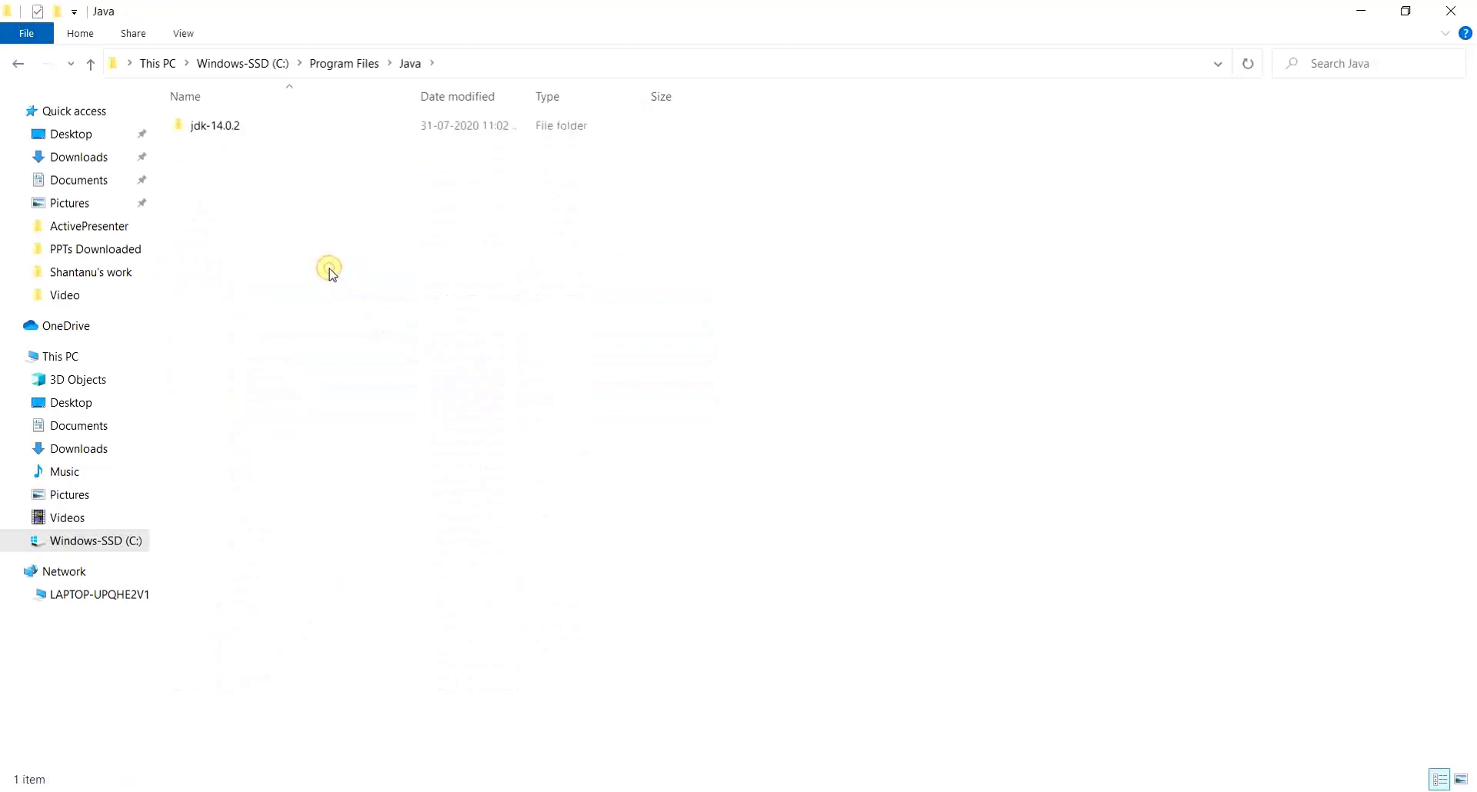
pyautogui.doubleClick(225, 131)
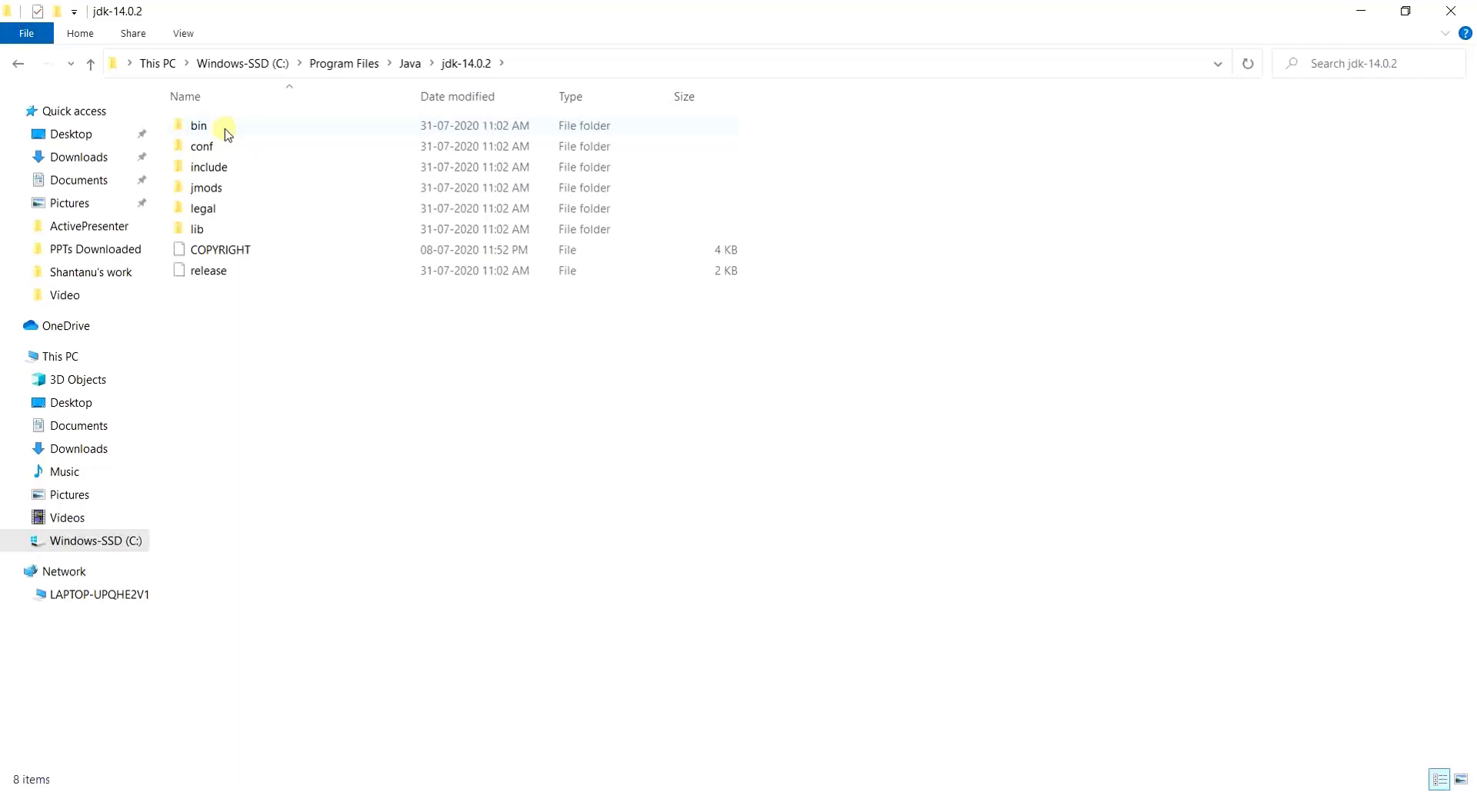
pyautogui.doubleClick(226, 132)
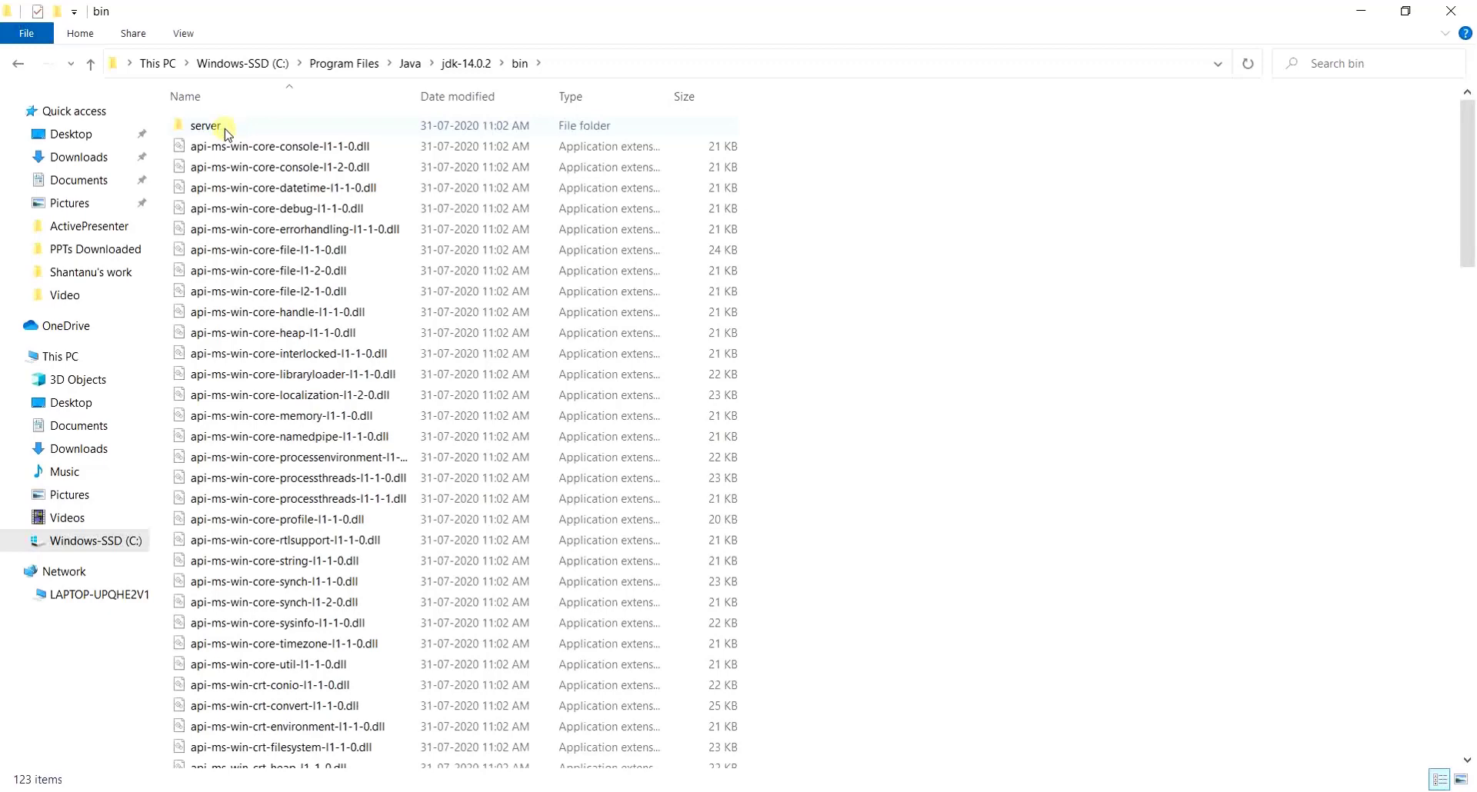
# Copy the path C:\Program Files\Java\jdk-14.0.2\bin from the address bar.
pyautogui.click(570, 62)
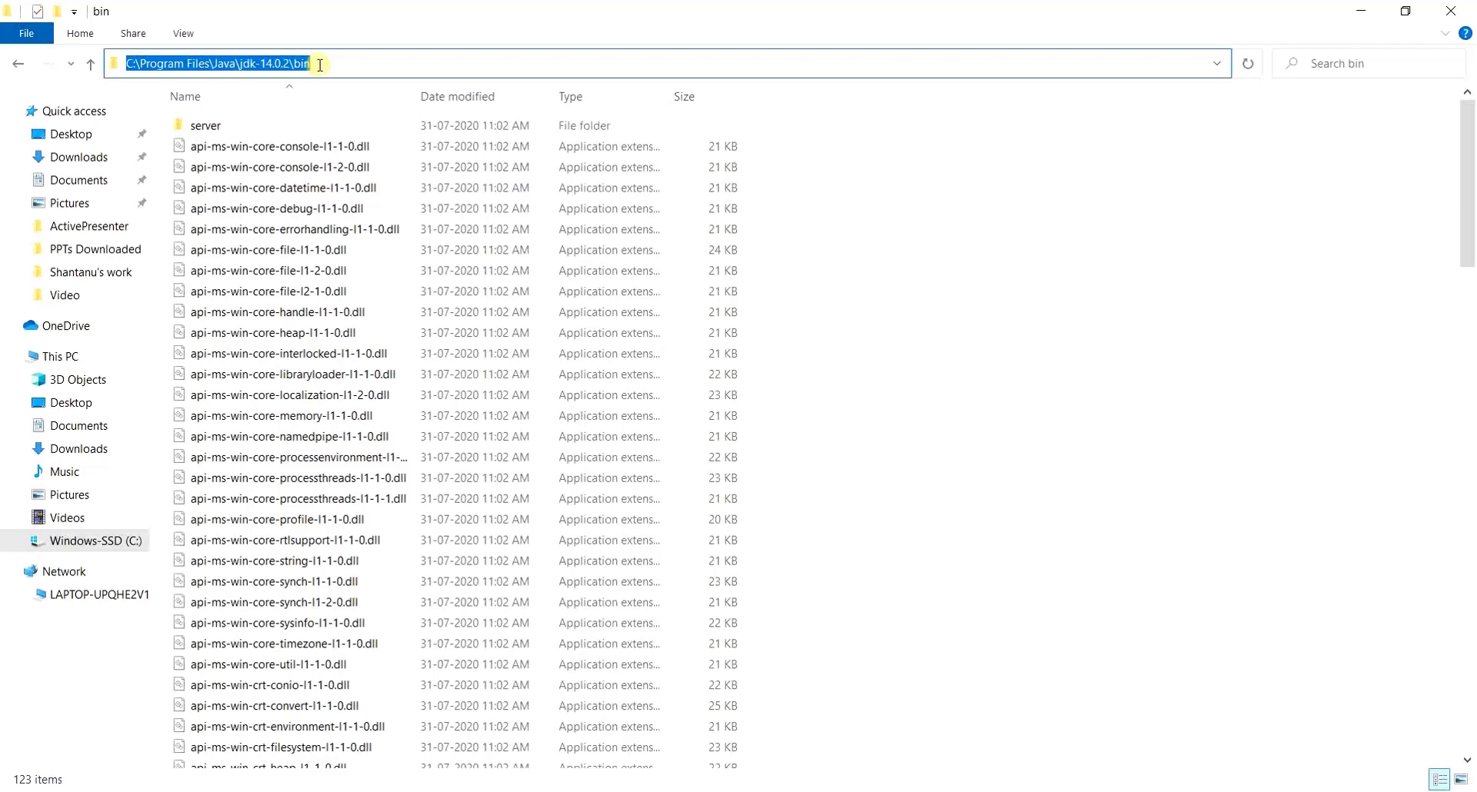
pyautogui.click(1127, 294)
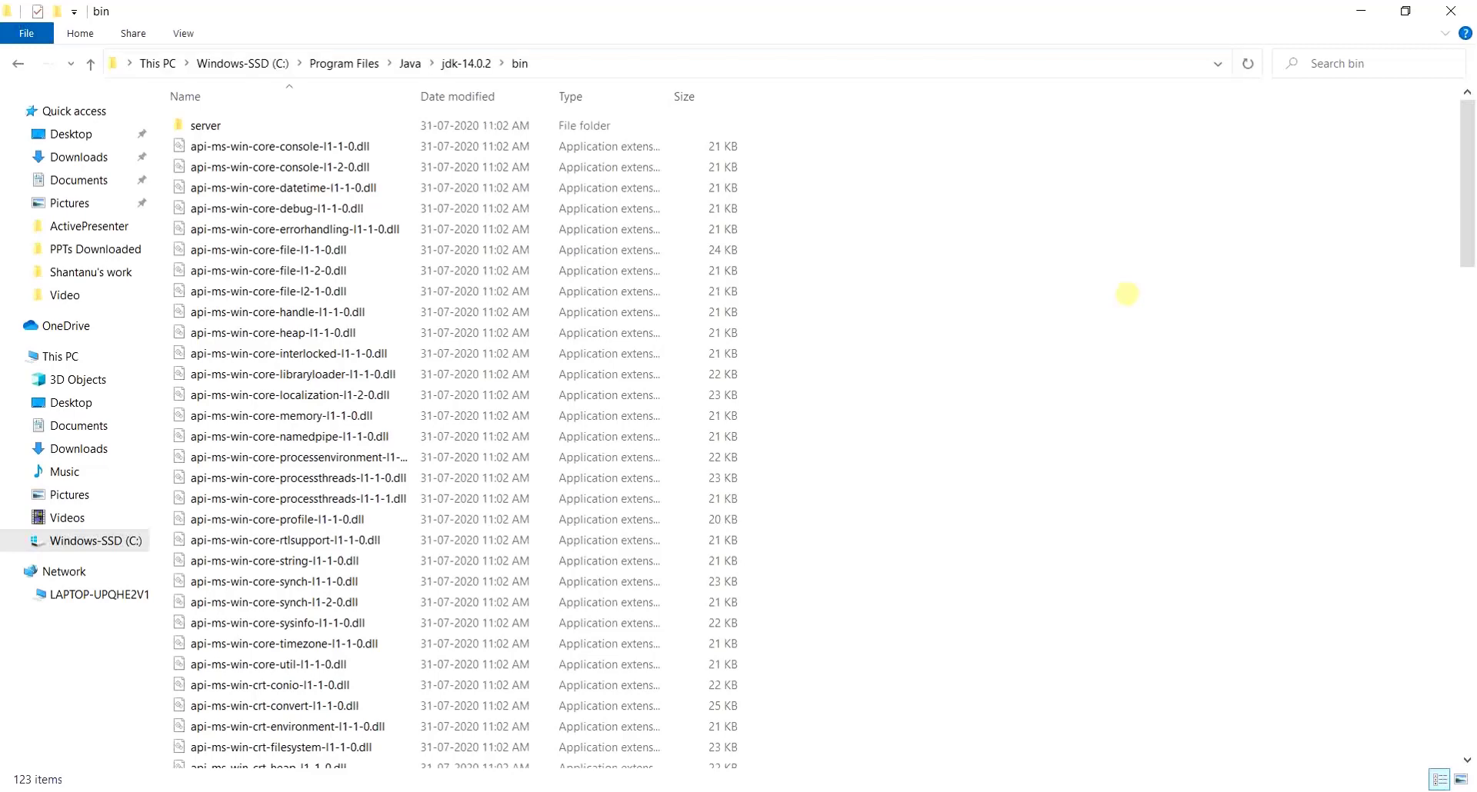
# Open Environment Variables through a 'system va' Start search and select the system Path variable.
pyautogui.press('super')
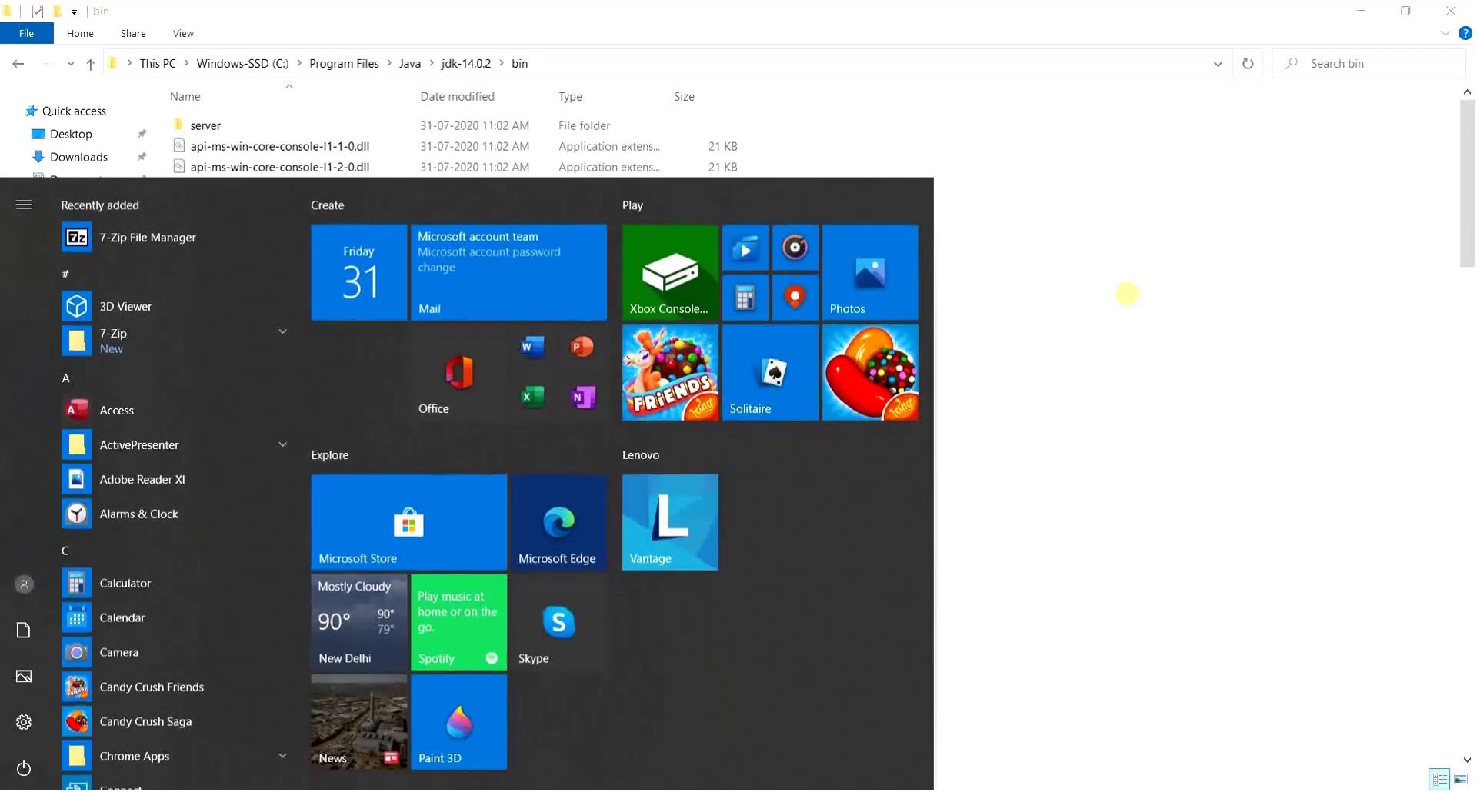
pyautogui.write('system va')
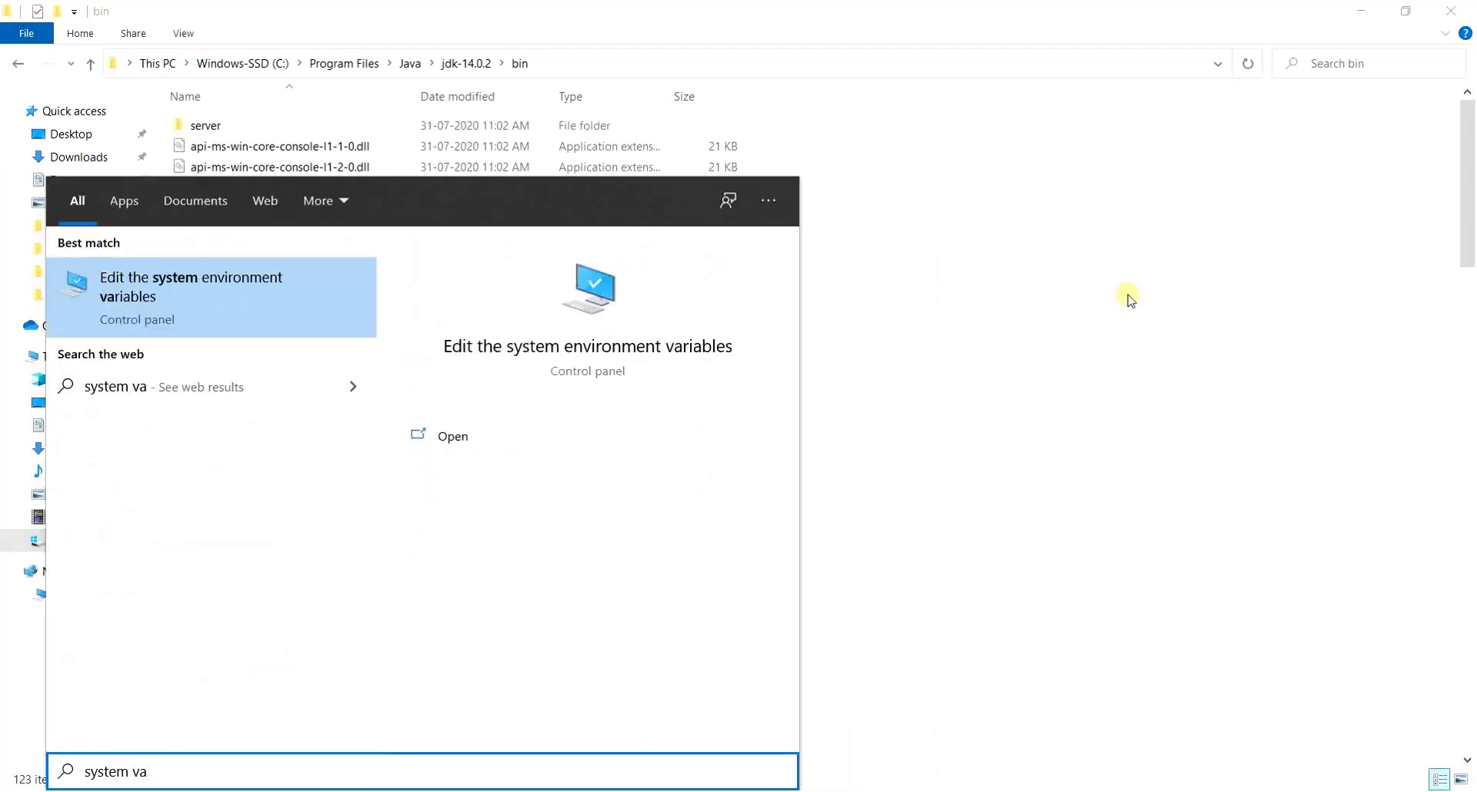
pyautogui.press('Return')
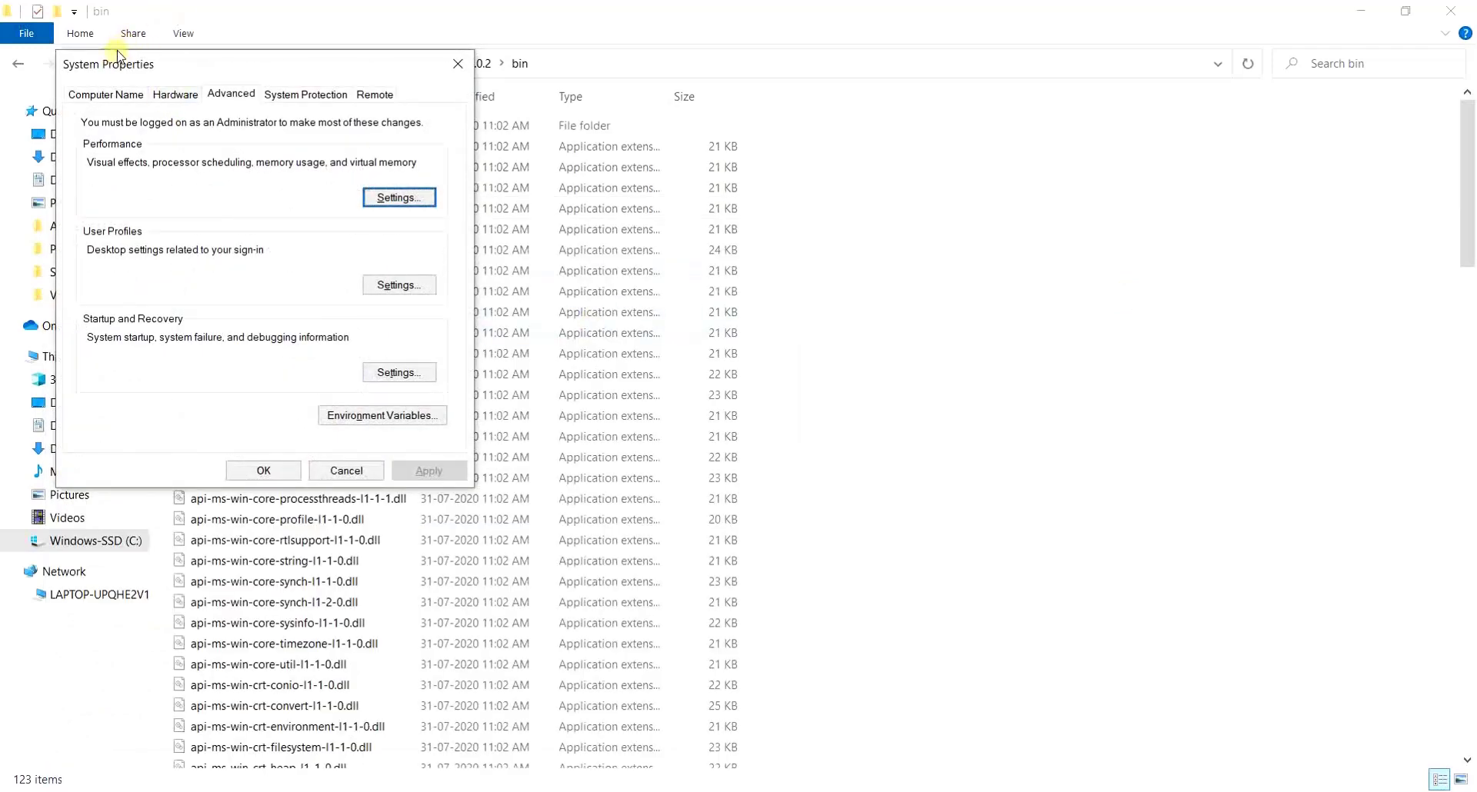
pyautogui.click(359, 423)
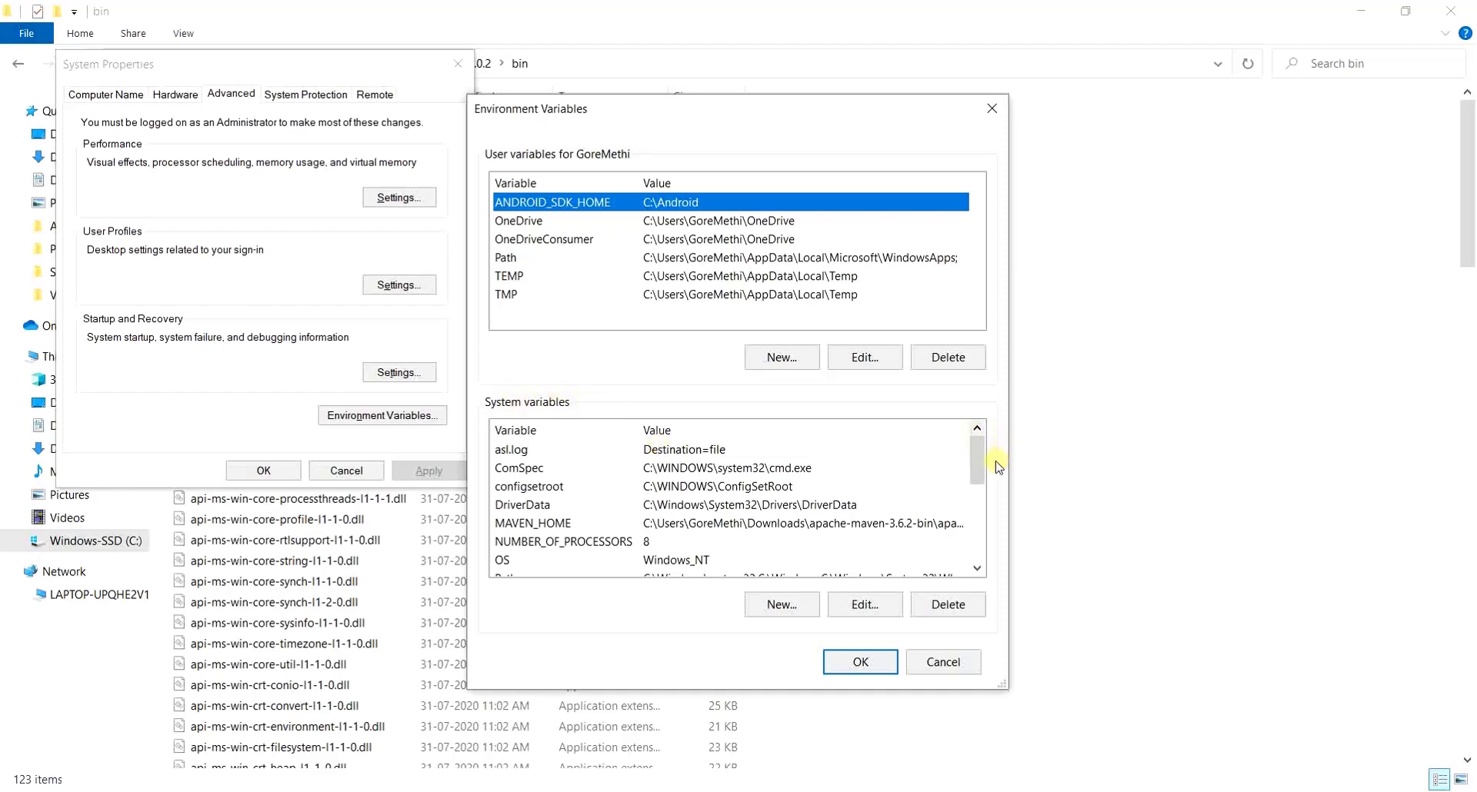
pyautogui.moveTo(977, 460); pyautogui.dragTo(985, 480)
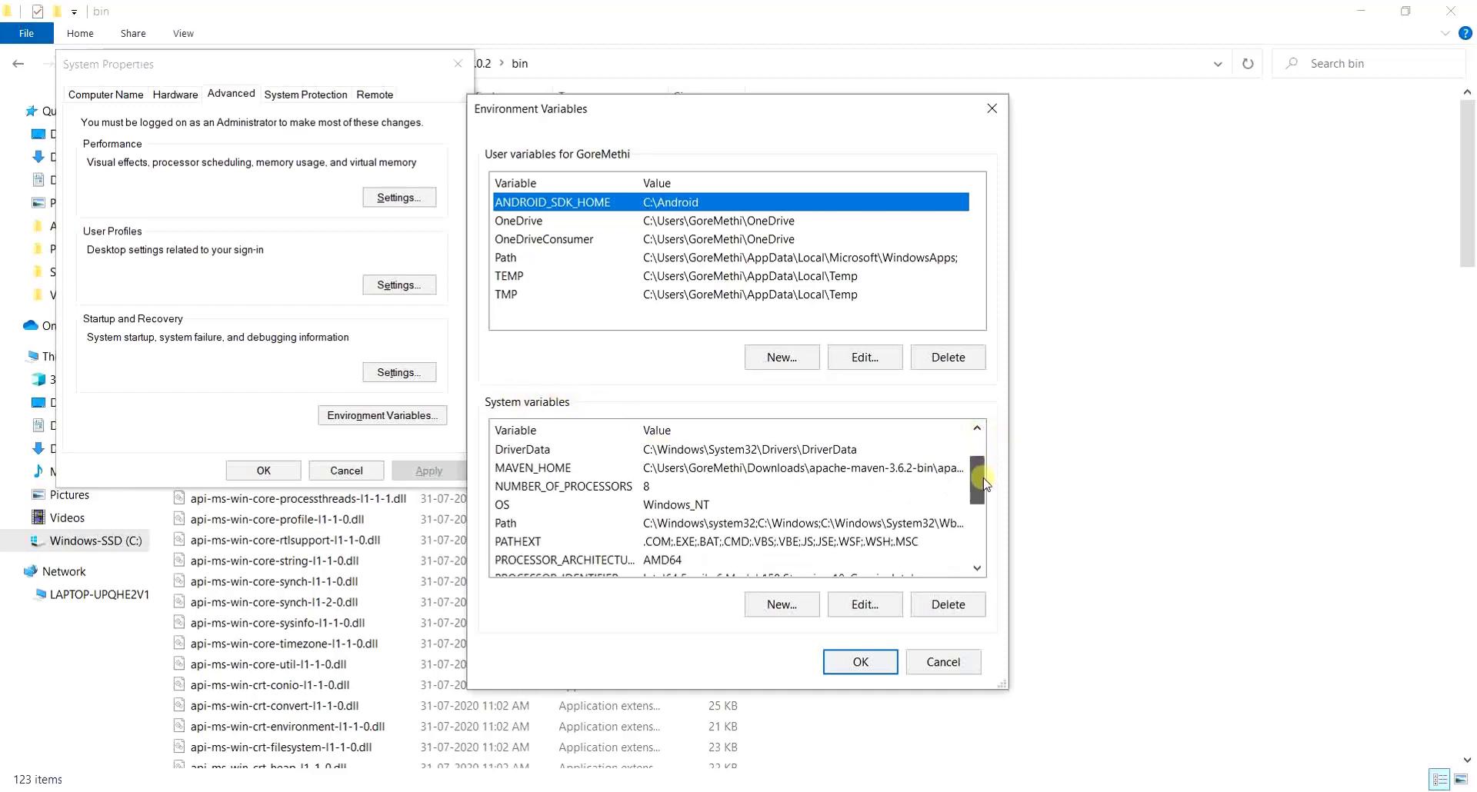
pyautogui.click(579, 524)
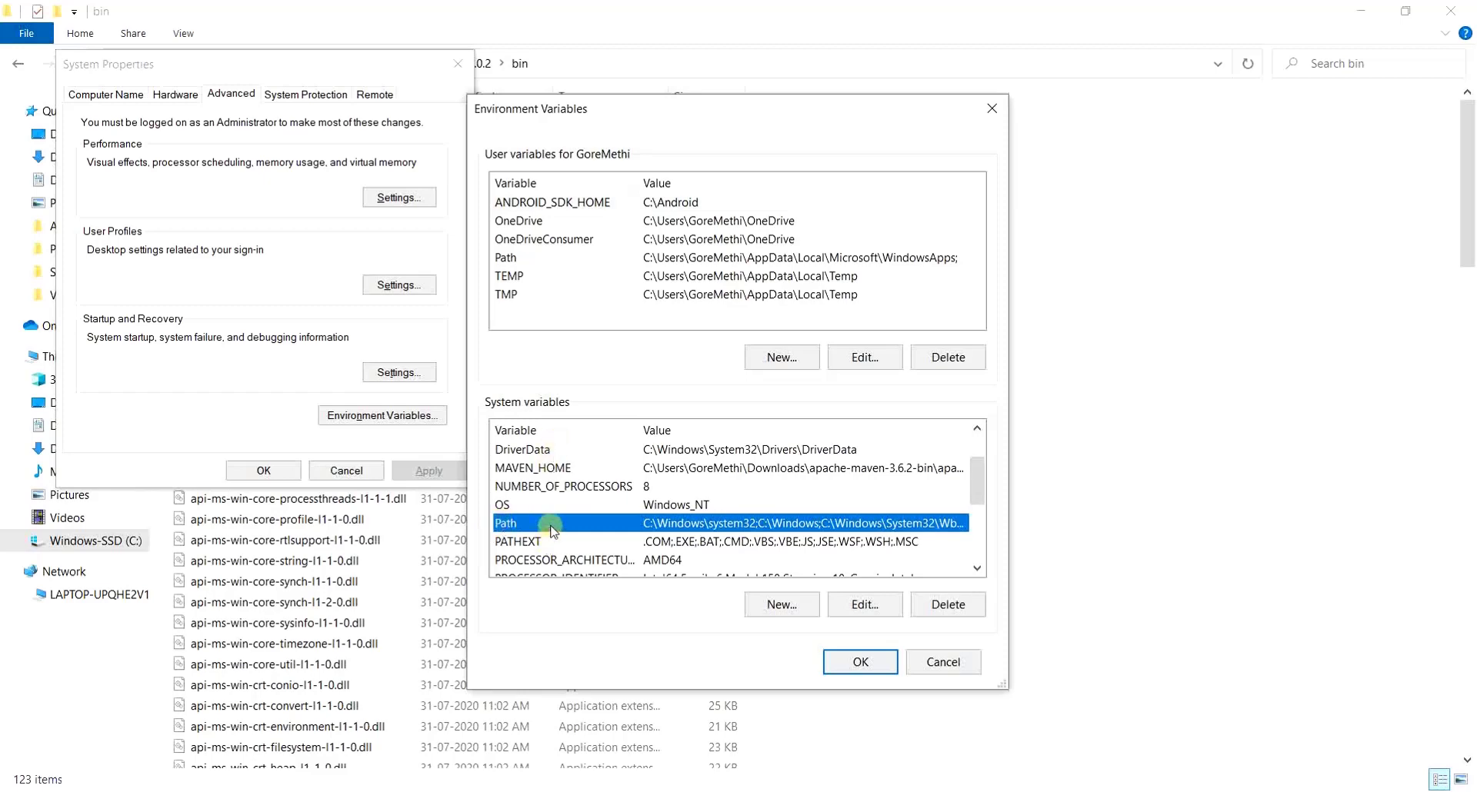
# Add C:\Program Files\Java\jdk-14.0.2\bin as a new system Path entry and confirm.
pyautogui.click(843, 606)
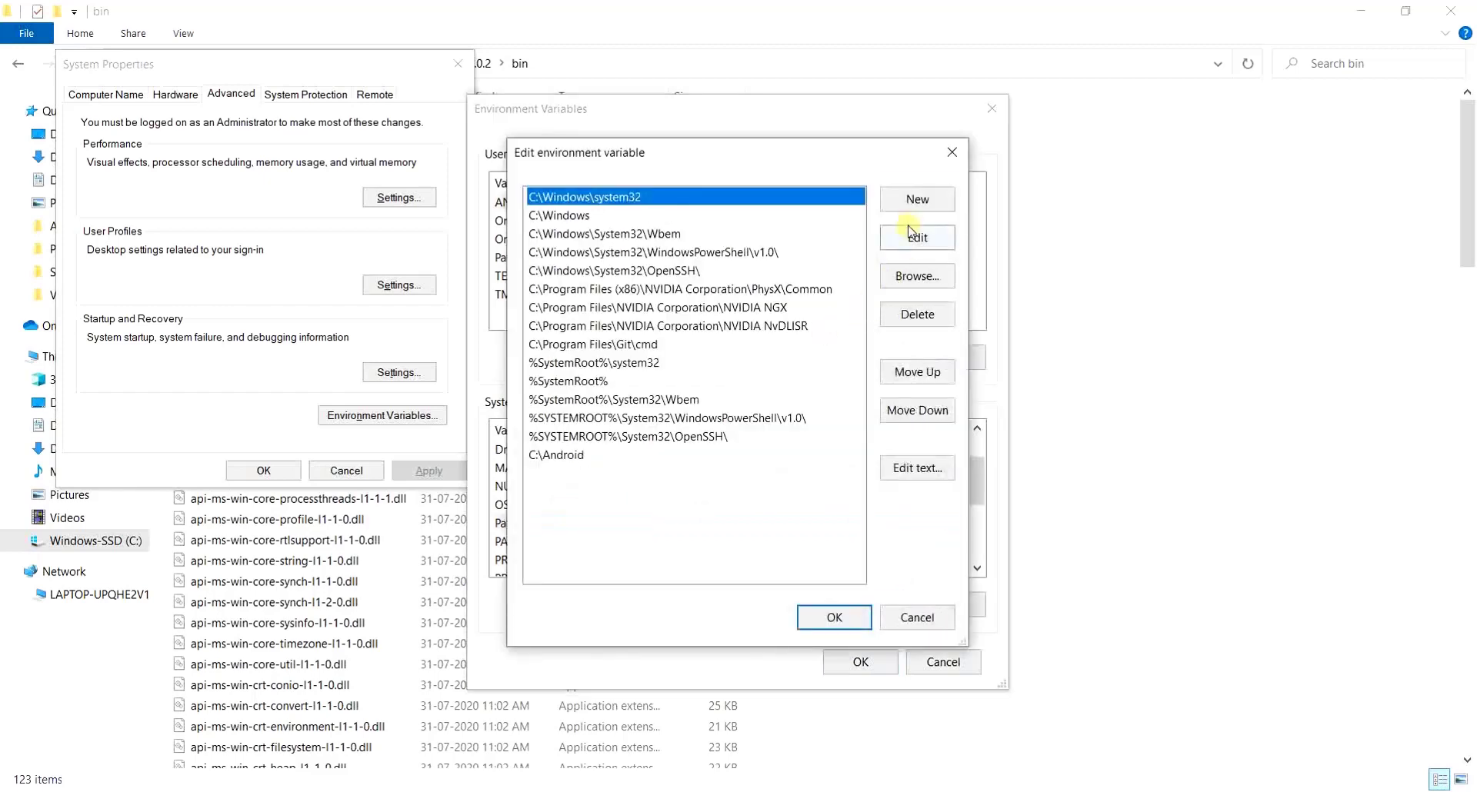
pyautogui.click(914, 200)
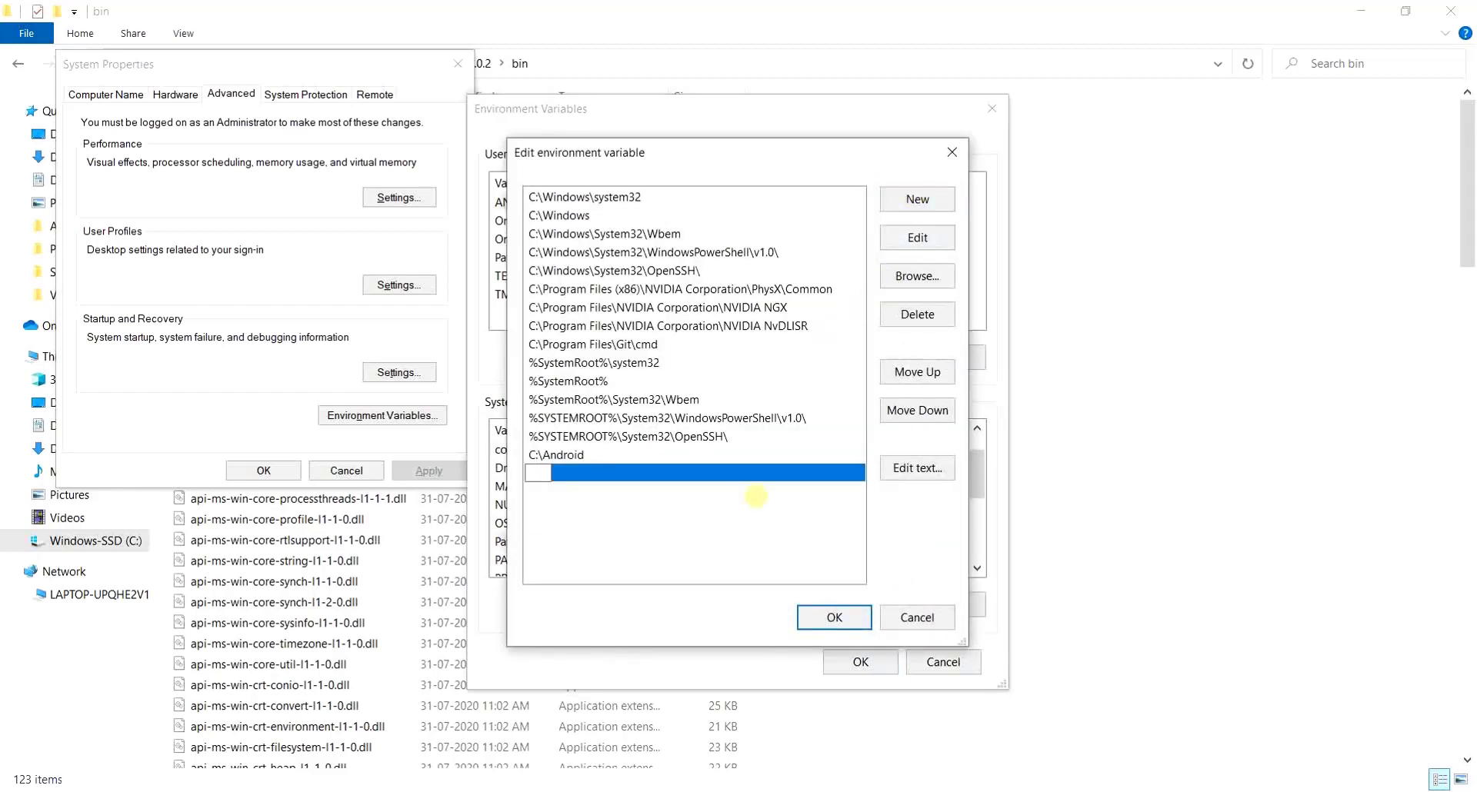
pyautogui.write('C:\\Program Files\\Java\\jdk-14.0.2\\bin')
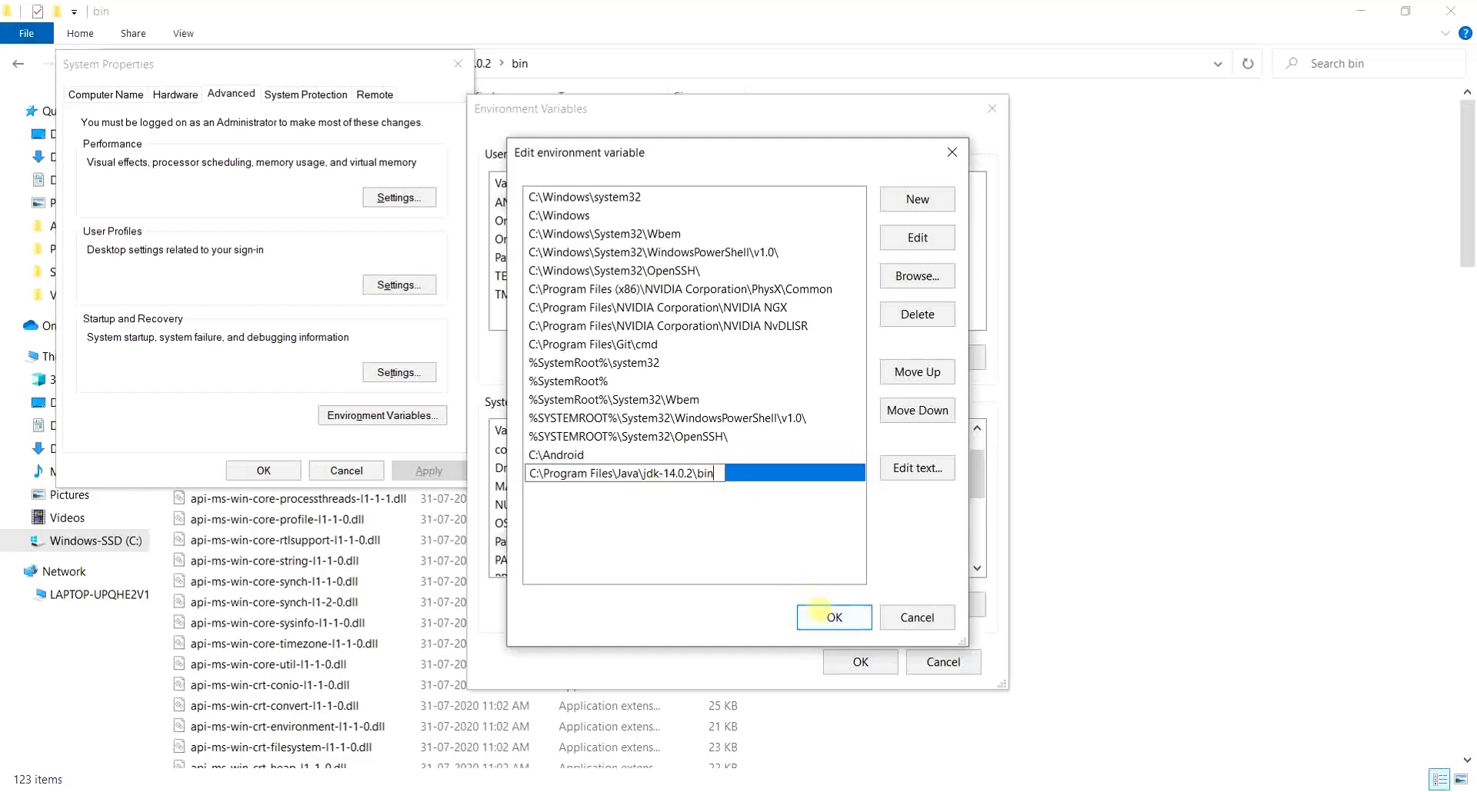
pyautogui.click(822, 616)
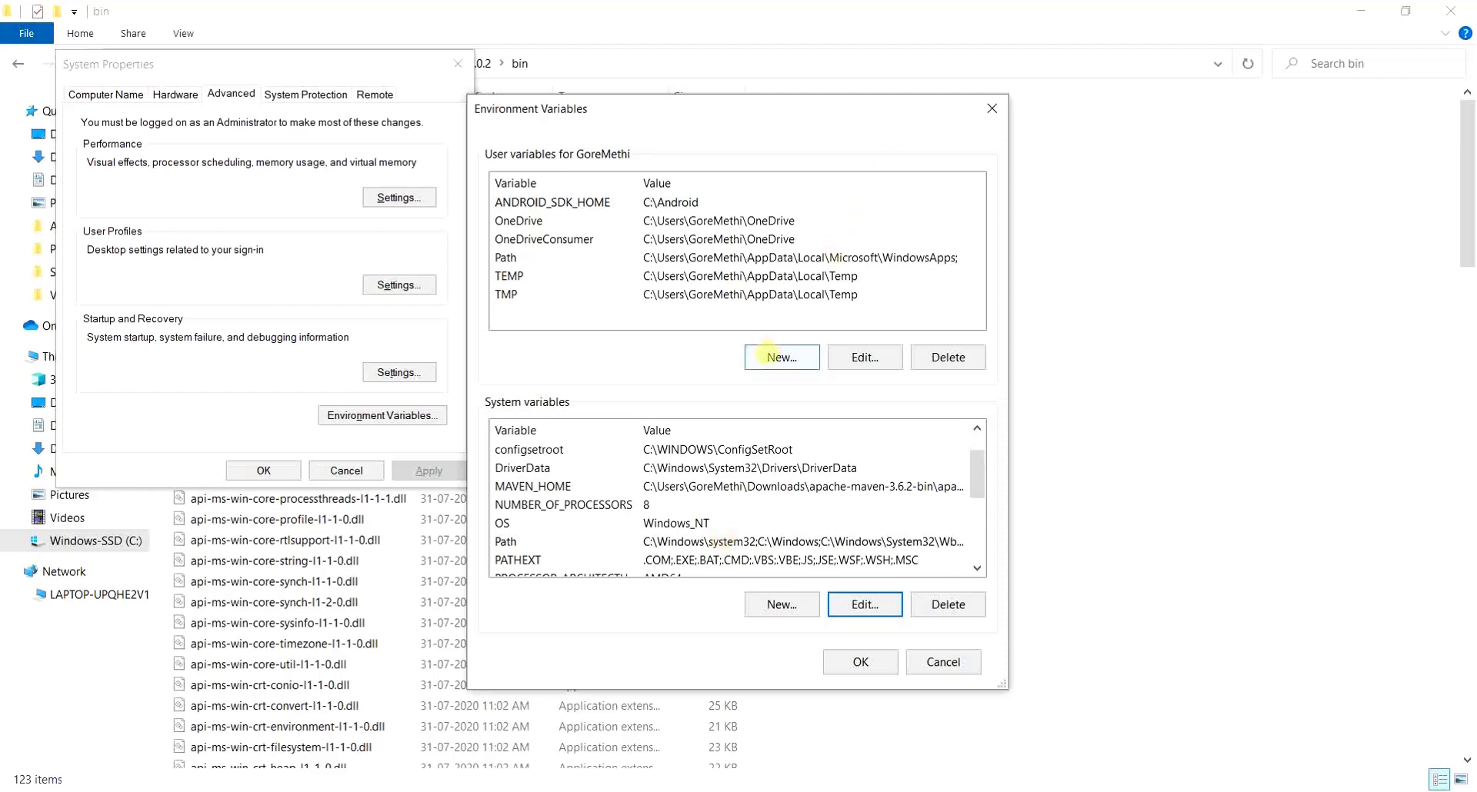
# Add a user variable JAVA_HOME with value C:\Program Files\Java\jdk-14.0.2, trimming \bin from the pasted path.
pyautogui.click(769, 356)
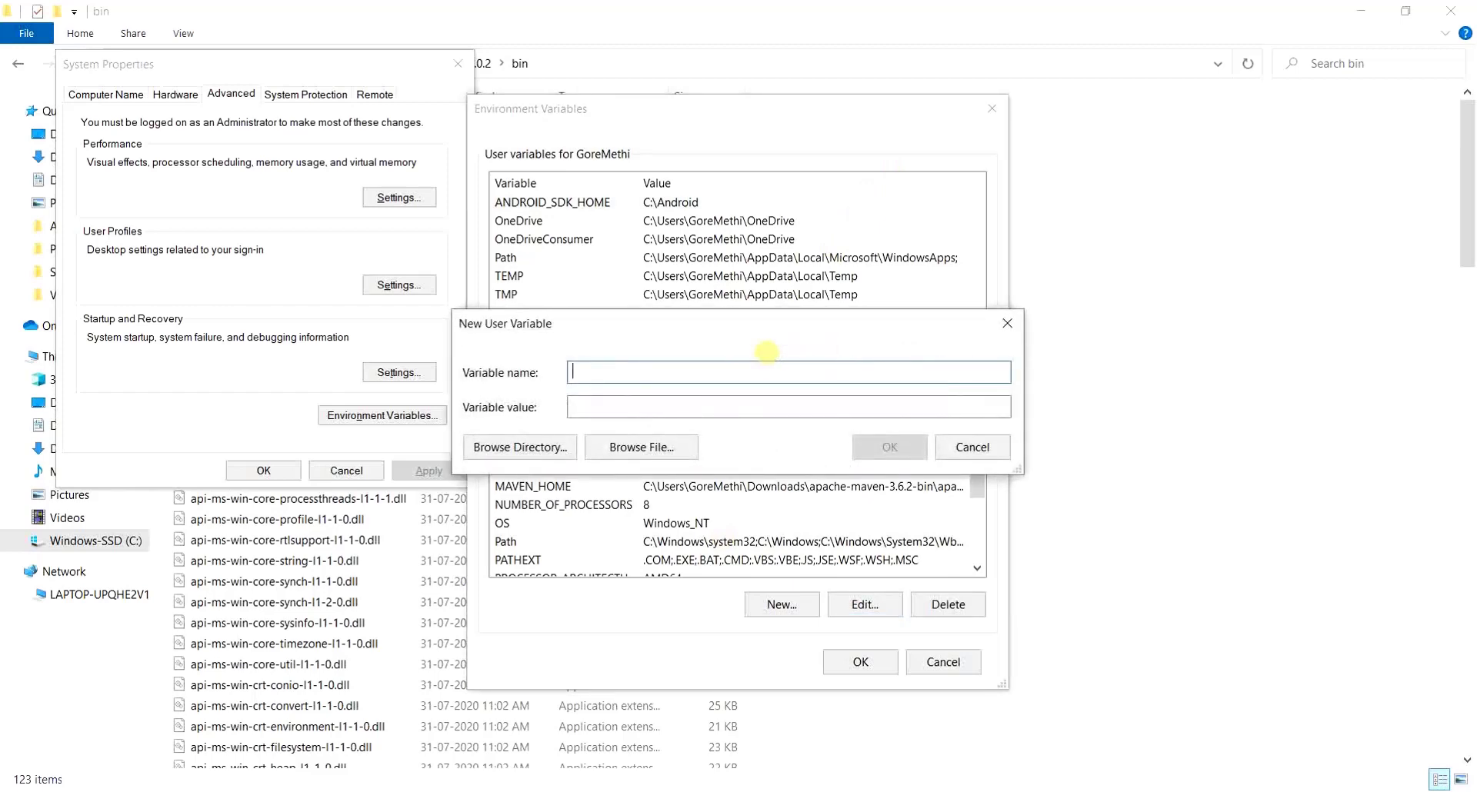
pyautogui.write('JAVA_HOME')
pyautogui.click(599, 401)
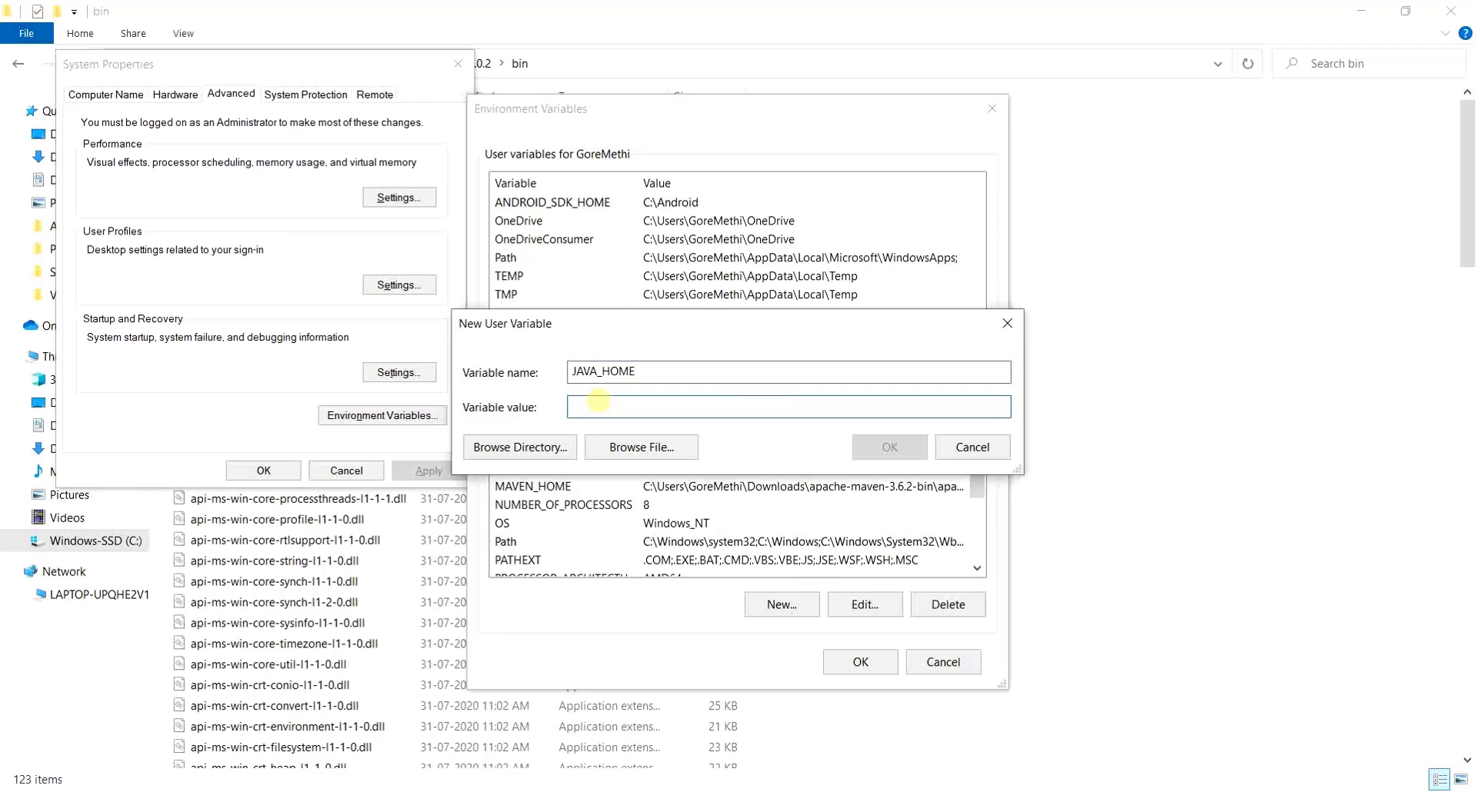
pyautogui.write('C:\\Program Files\\Java\\jdk-14.0.2\\bin')
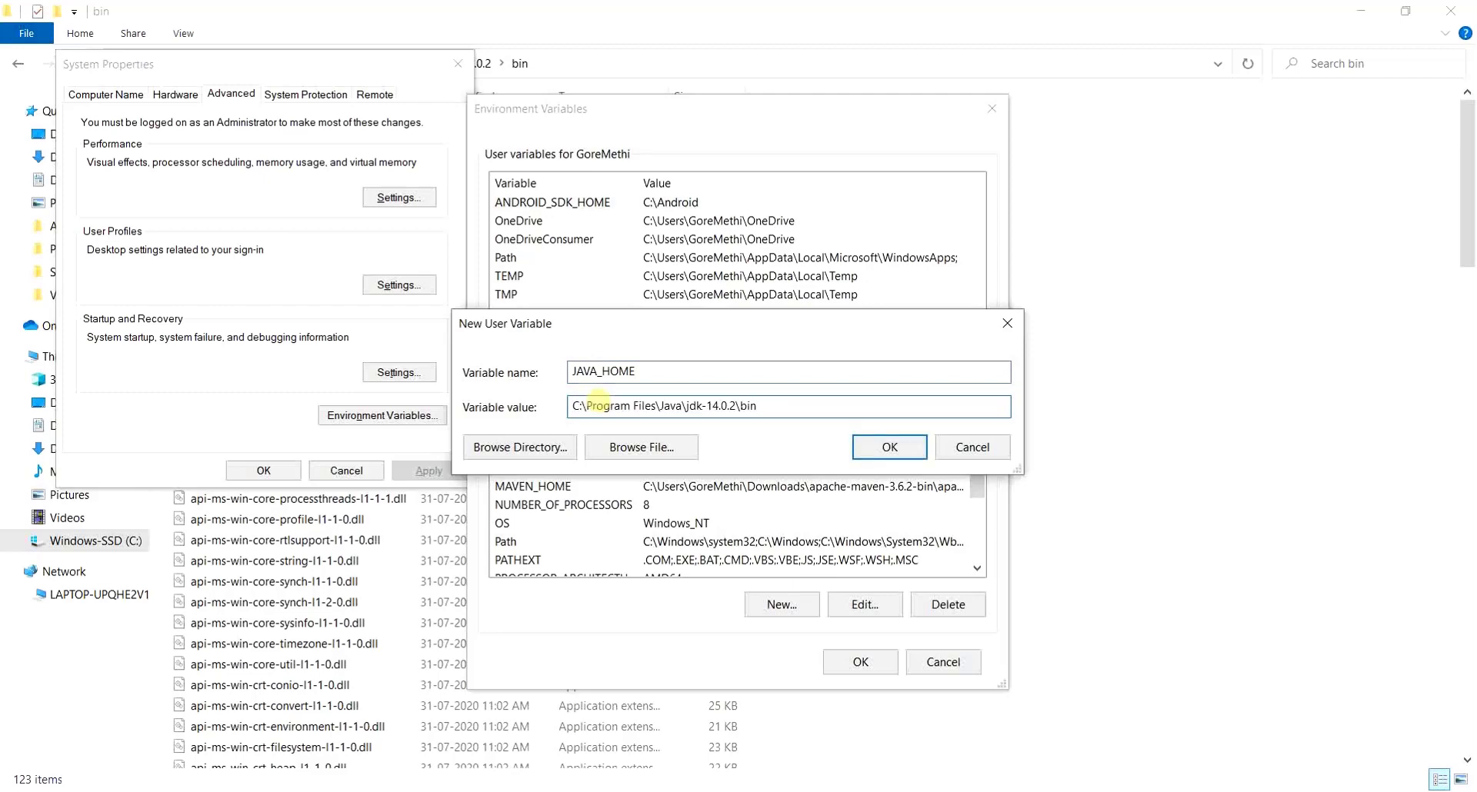
pyautogui.press('BackSpace')
pyautogui.press('BackSpace')
pyautogui.press('BackSpace')
pyautogui.press('BackSpace')
pyautogui.click(868, 447)
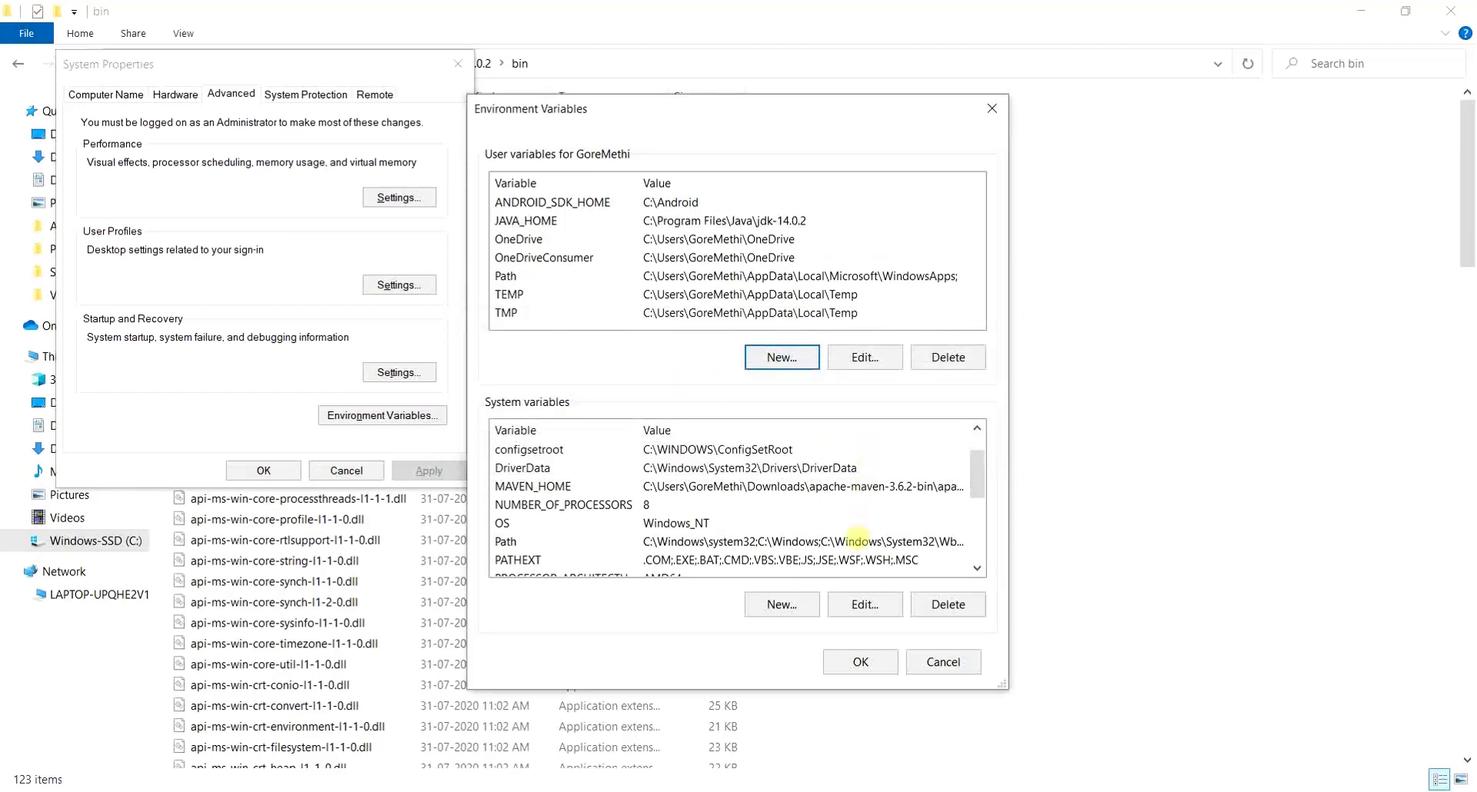
# Verify the system Path includes the JDK bin folder, then confirm all dialogs to save the environment variables.
pyautogui.click(856, 538)
pyautogui.click(862, 603)
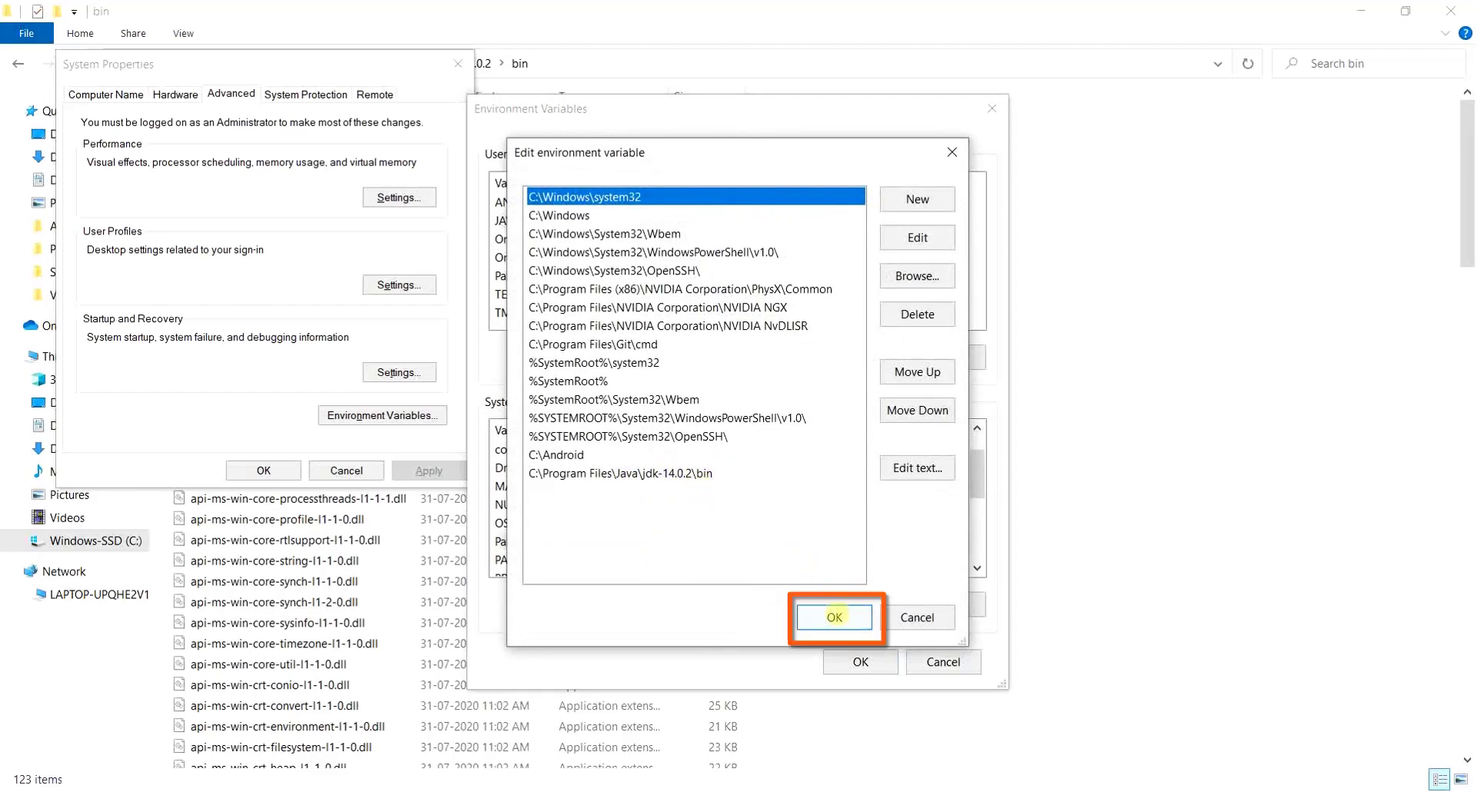
pyautogui.click(834, 617)
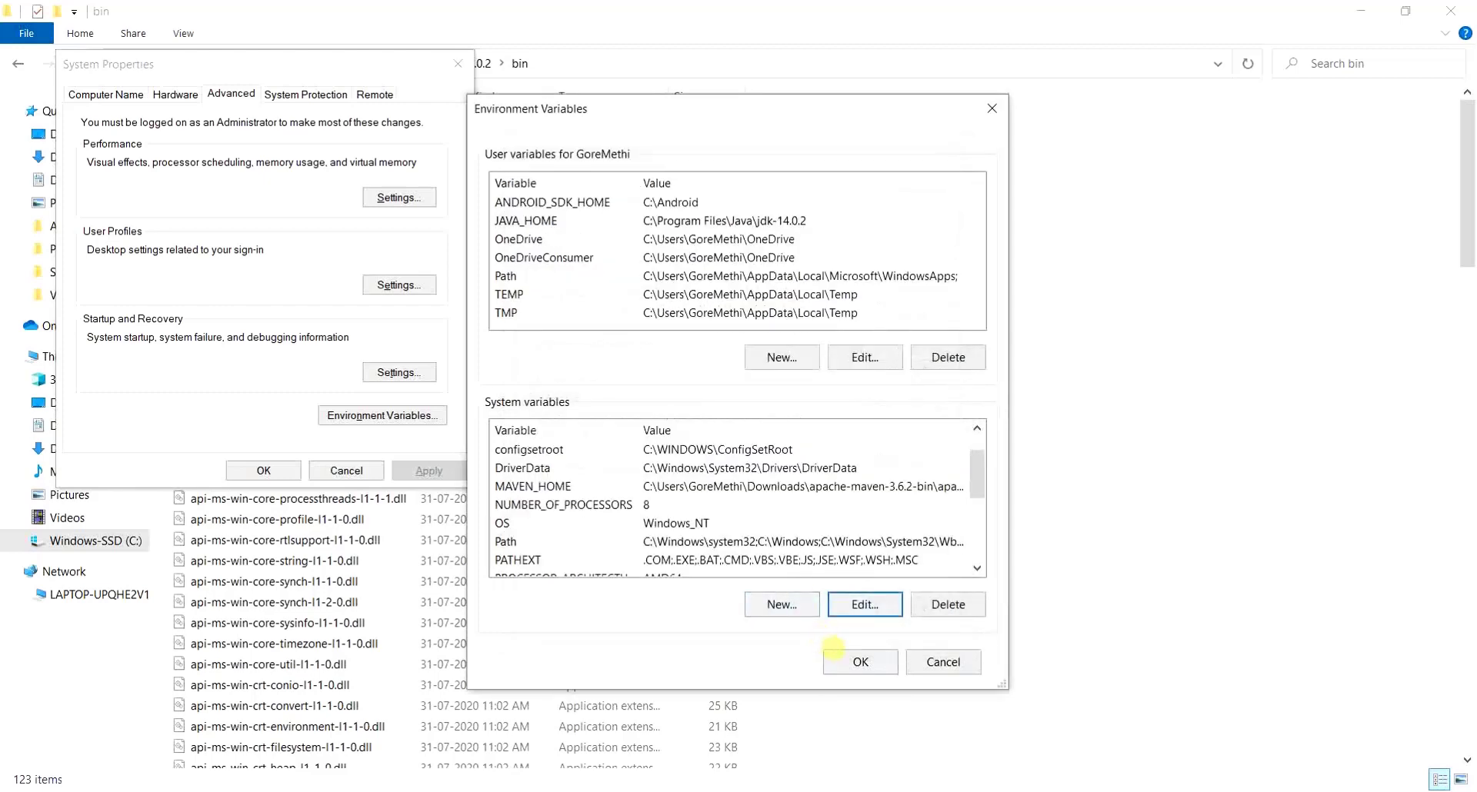
pyautogui.click(835, 654)
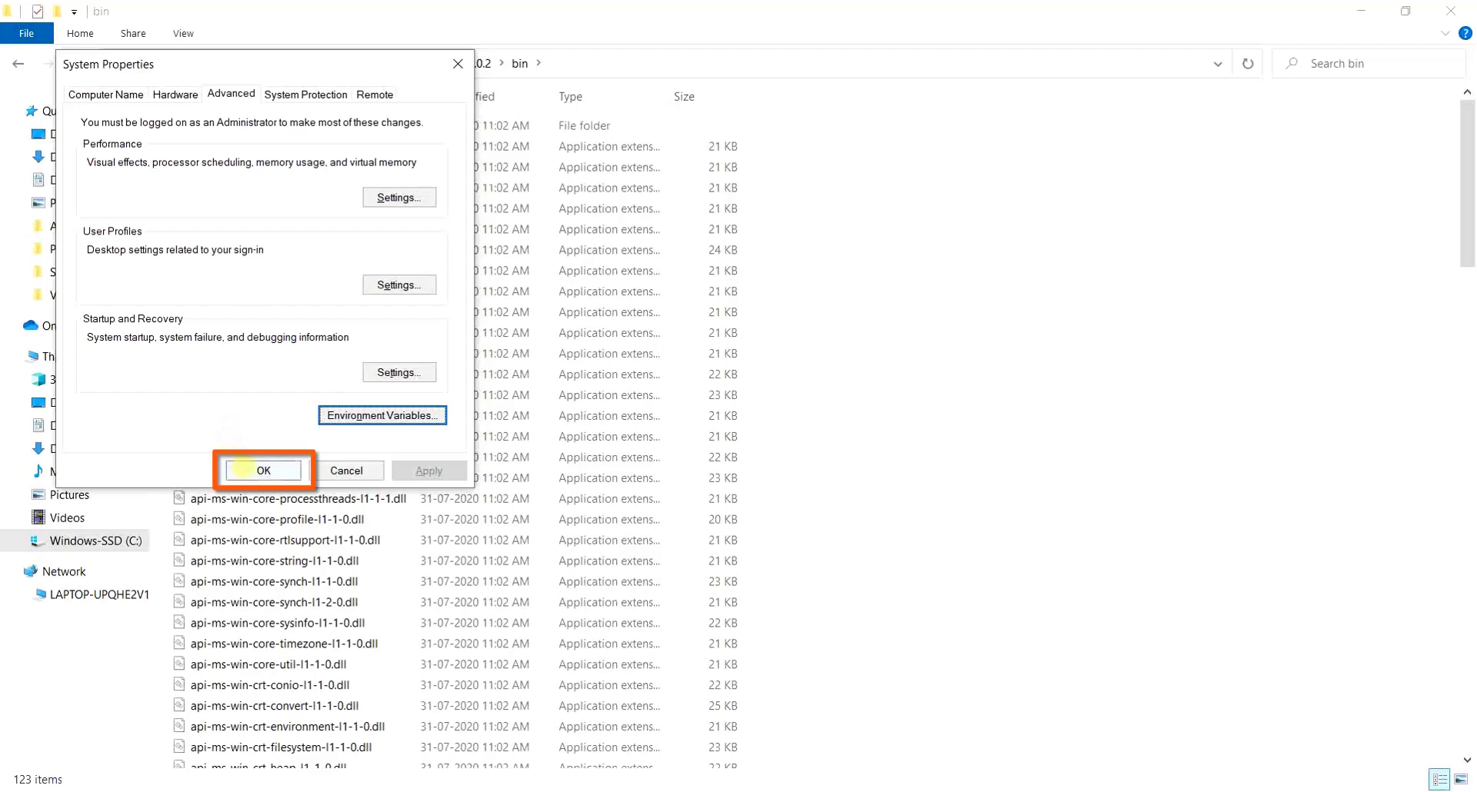
pyautogui.click(243, 469)
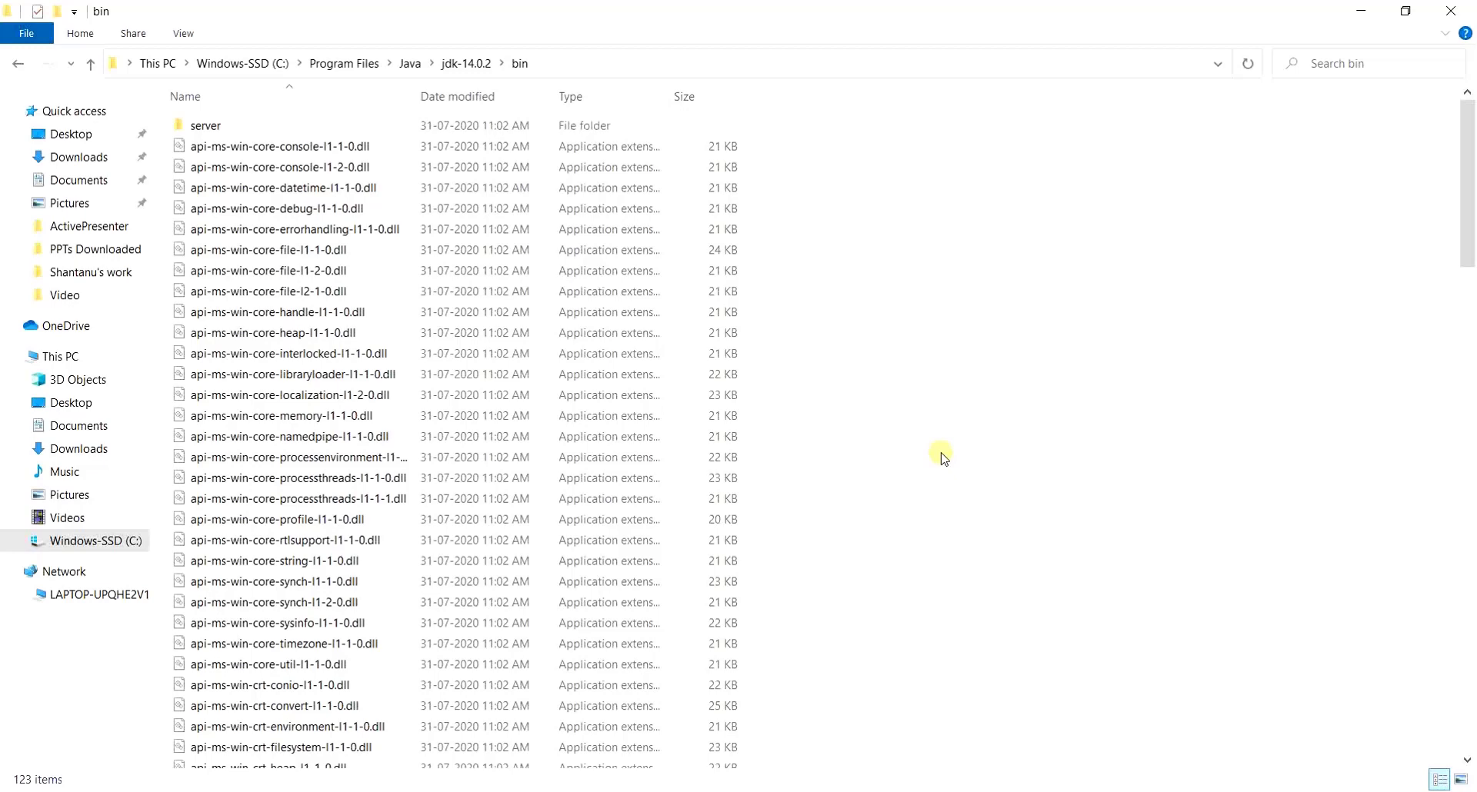
# In a new Command Prompt, run java -version and javac -version, both reporting 14.0.2.
pyautogui.press('super')
pyautogui.write('cmd')
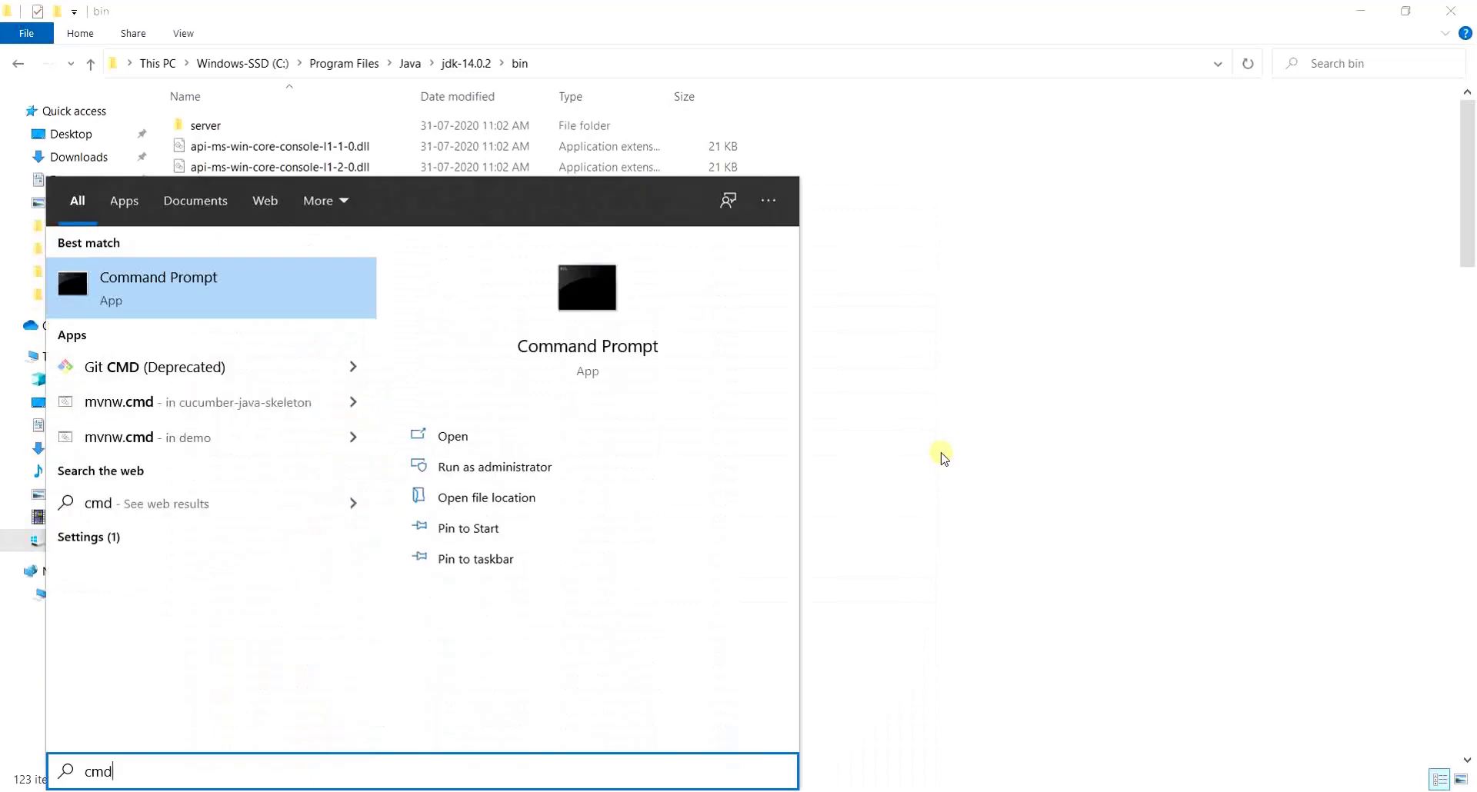
pyautogui.press('Return')
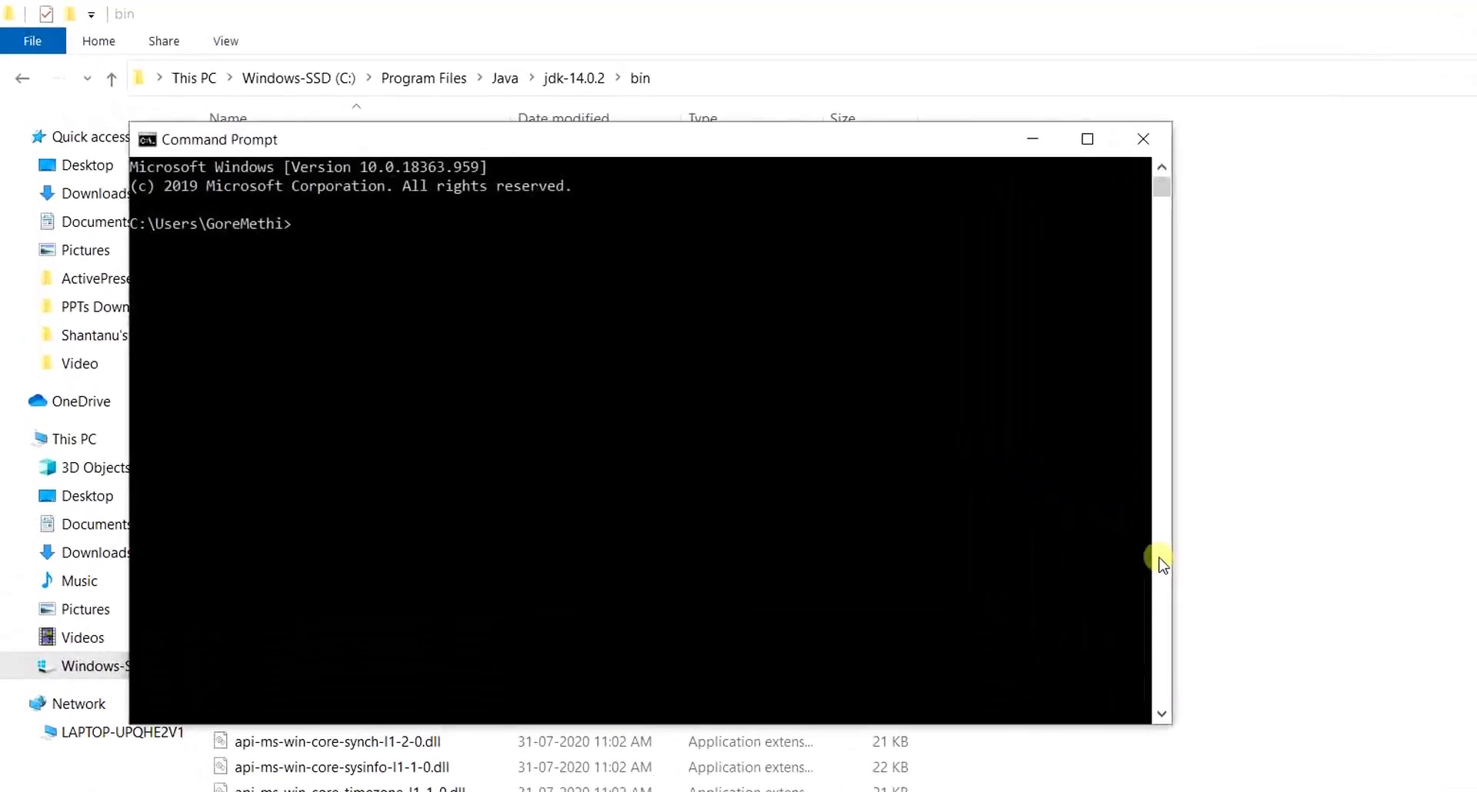
pyautogui.write('java')
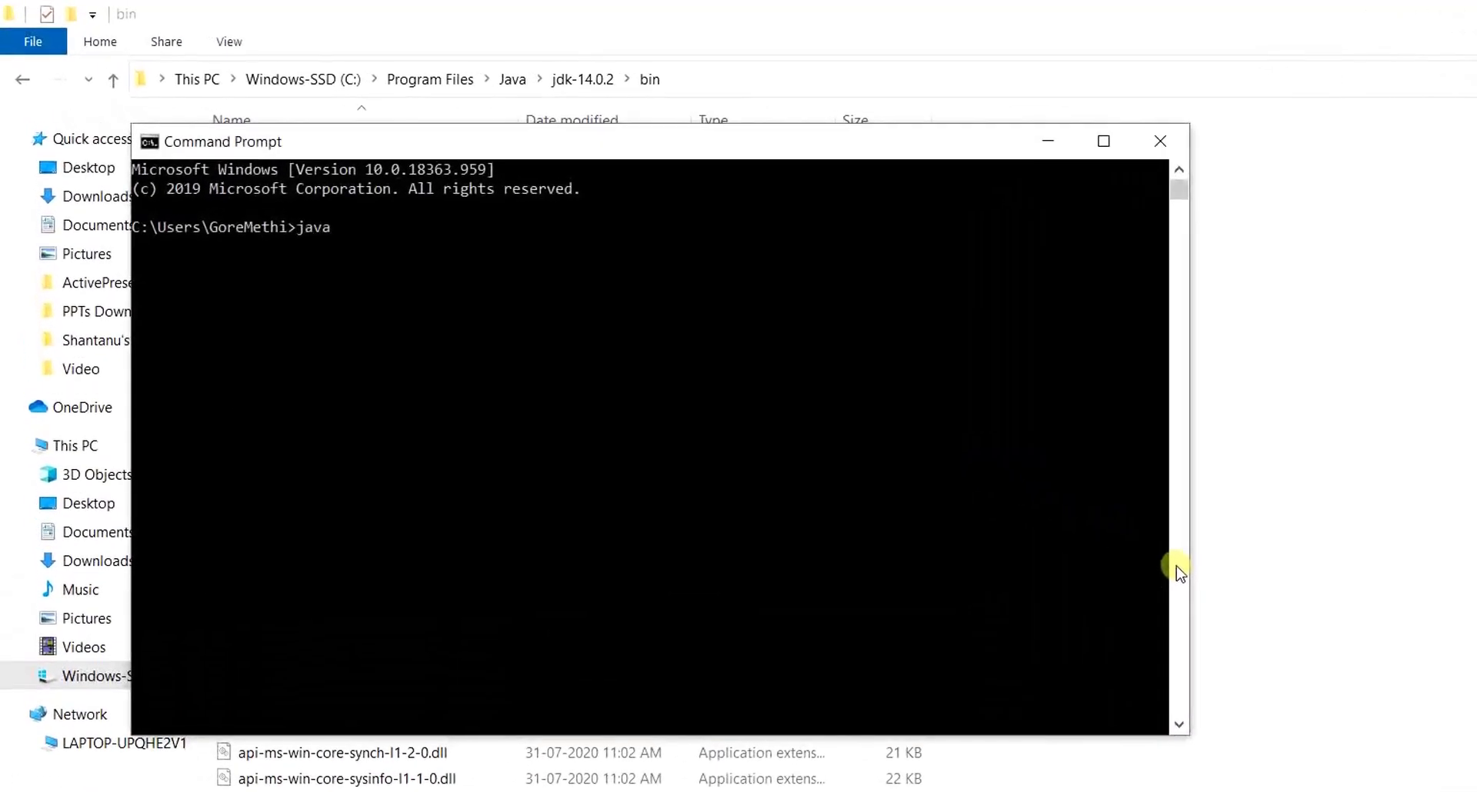
pyautogui.write(' -version')
pyautogui.press('Return')
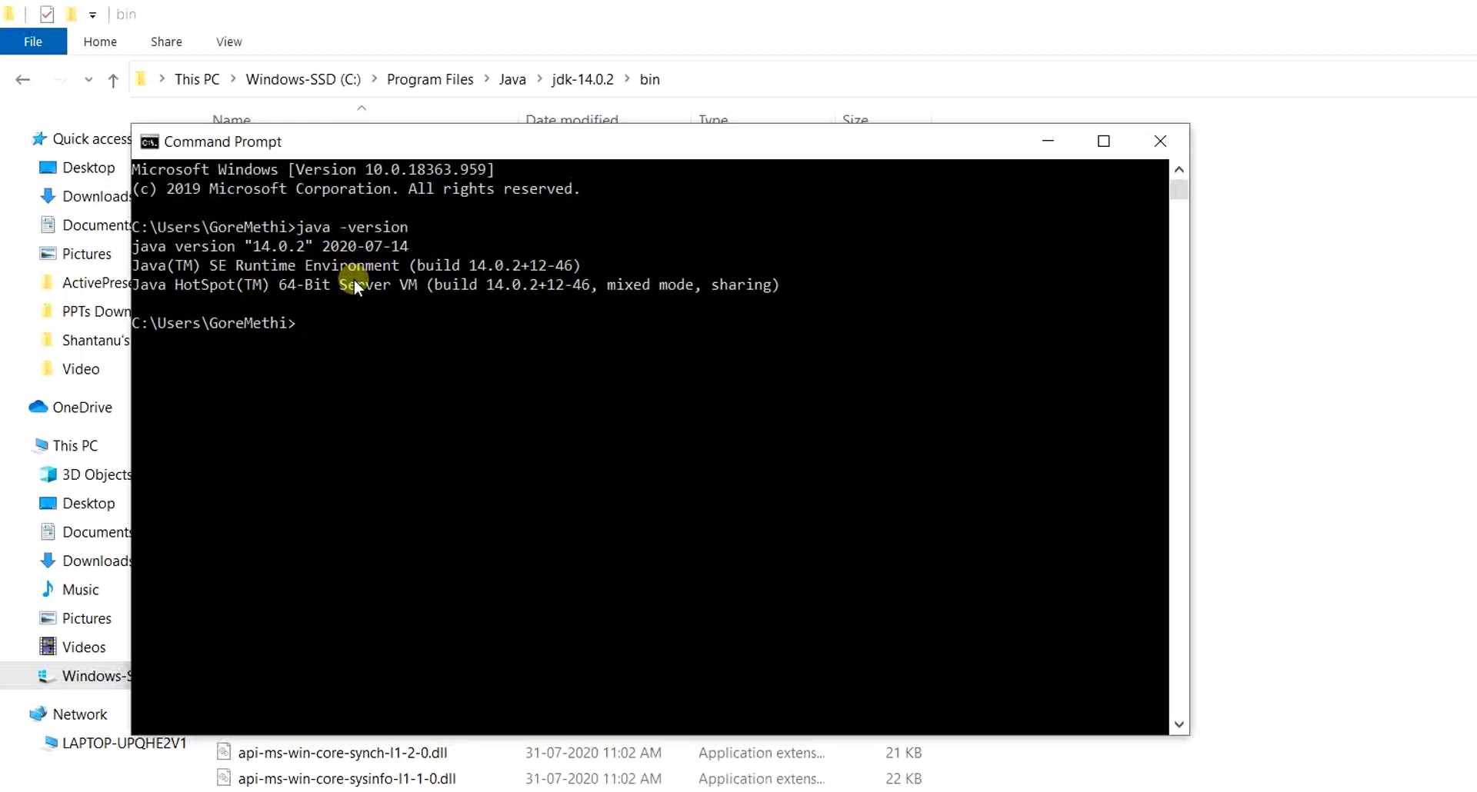
pyautogui.write('javac -version')
pyautogui.press('Return')
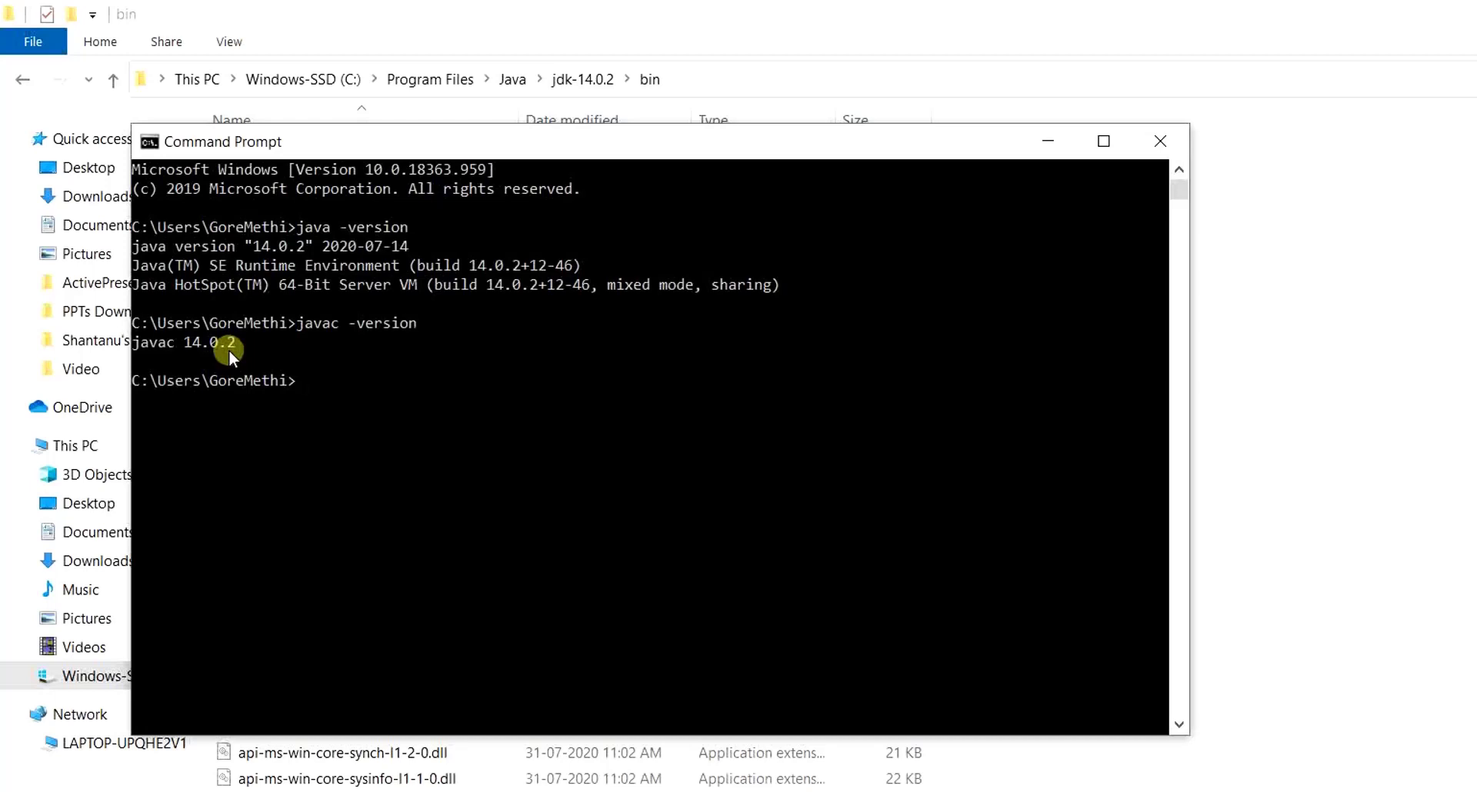
# Run echo %JAVA_HOME% and see it print C:\Program Files\Java\jdk-14.0.2.
pyautogui.write('echo %JAVA_HOME')
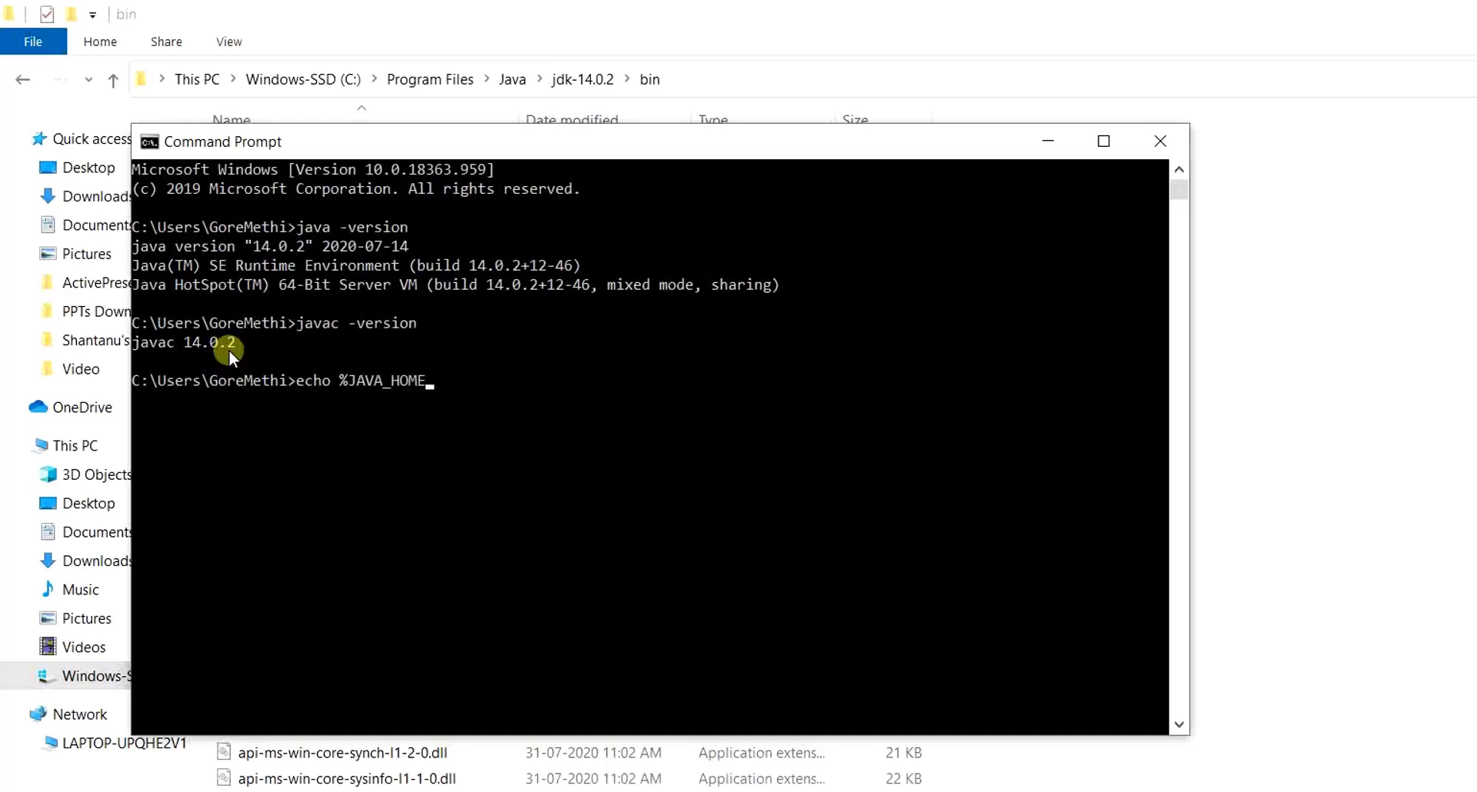
pyautogui.write('%')
pyautogui.press('Return')
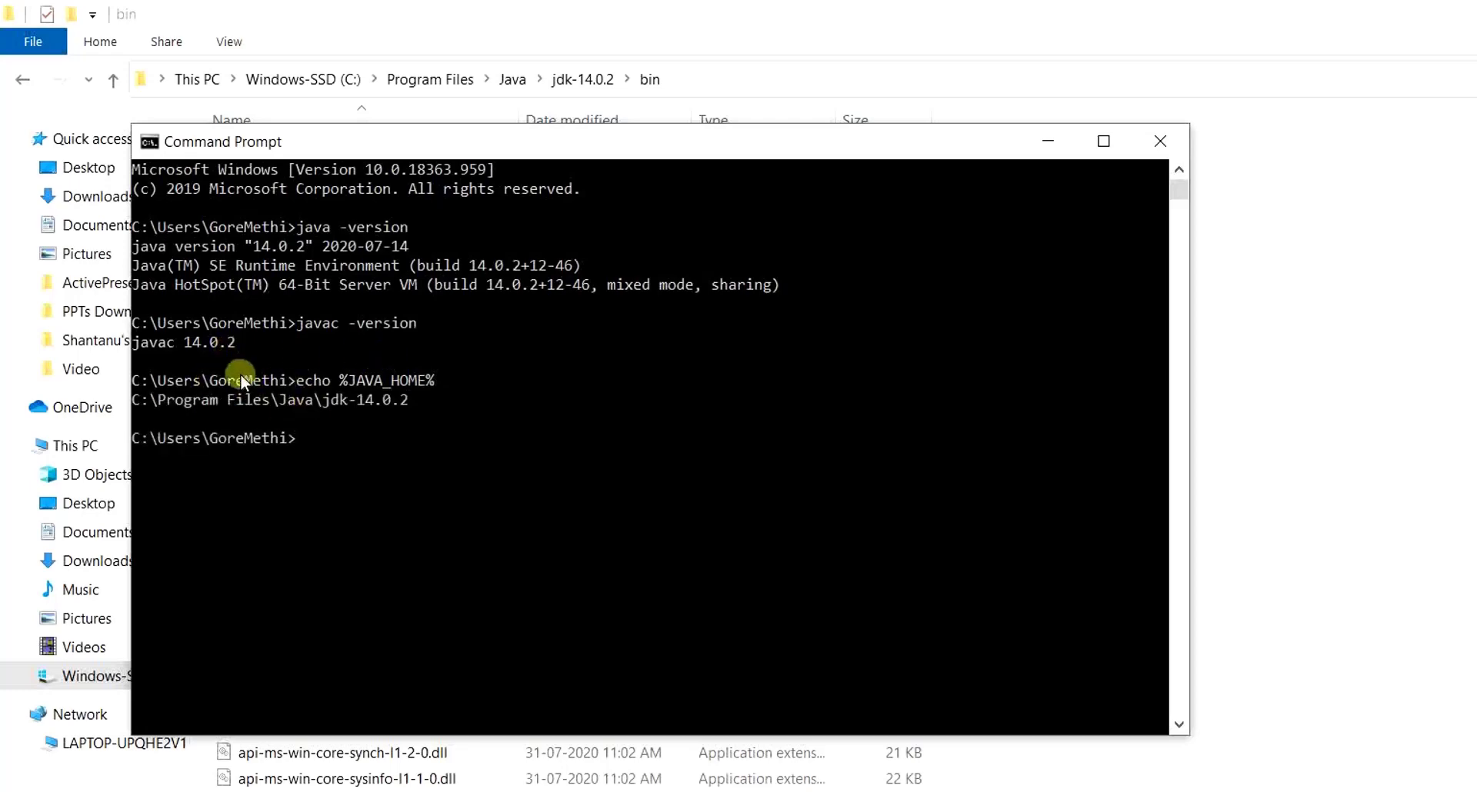